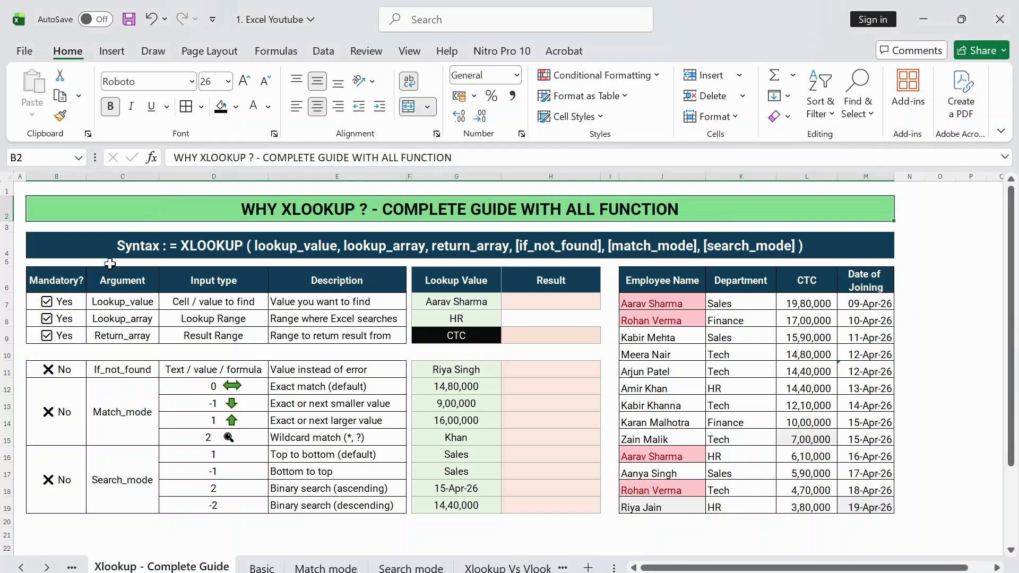
# Step: Examine the Mandatory? column to see which XLOOKUP arguments are required and which are optional
pyautogui.click(79, 291)
pyautogui.click(80, 306)
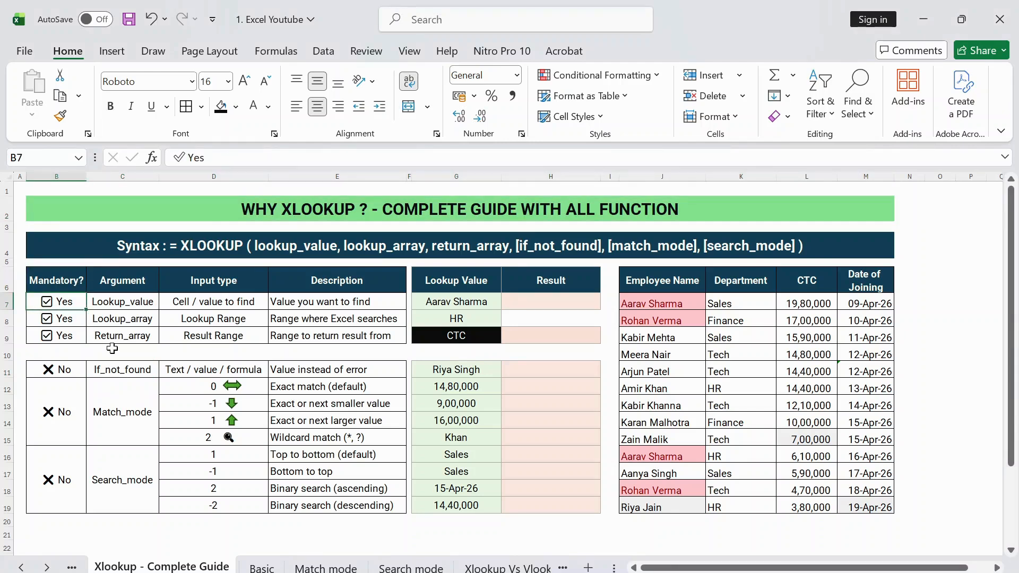
pyautogui.hotkey('shift', 'Down')
pyautogui.hotkey('shift', 'Down')
pyautogui.press('Down')
pyautogui.press('Down')
pyautogui.press('Down')
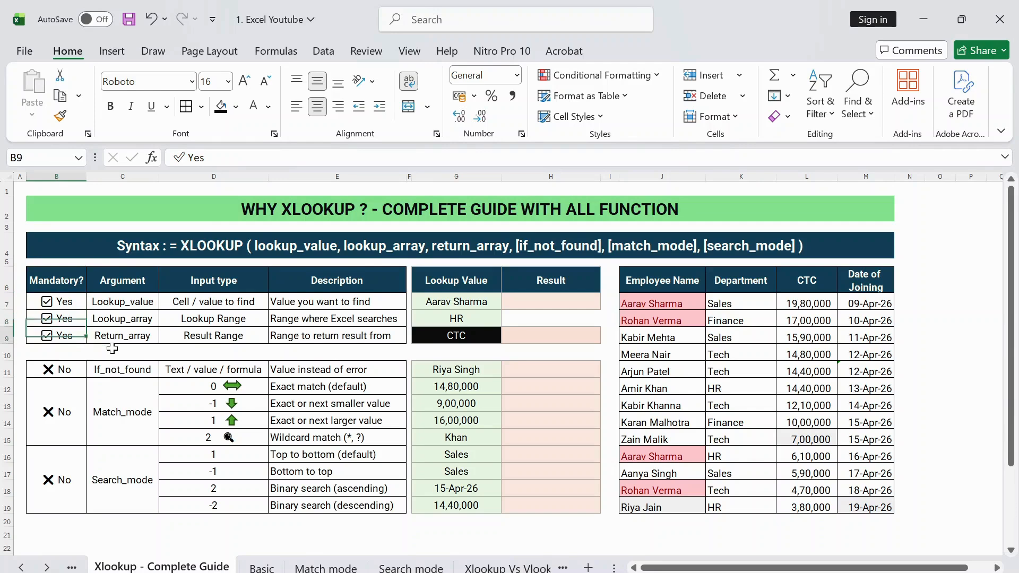
pyautogui.press('Down')
pyautogui.hotkey('shift', 'Down')
pyautogui.hotkey('shift', 'Down')
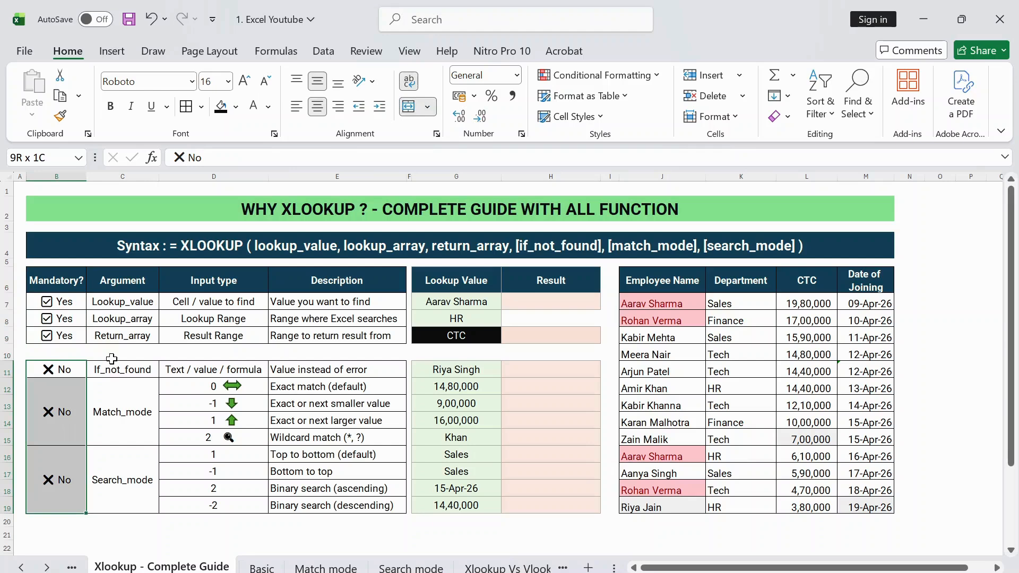
pyautogui.click(109, 213)
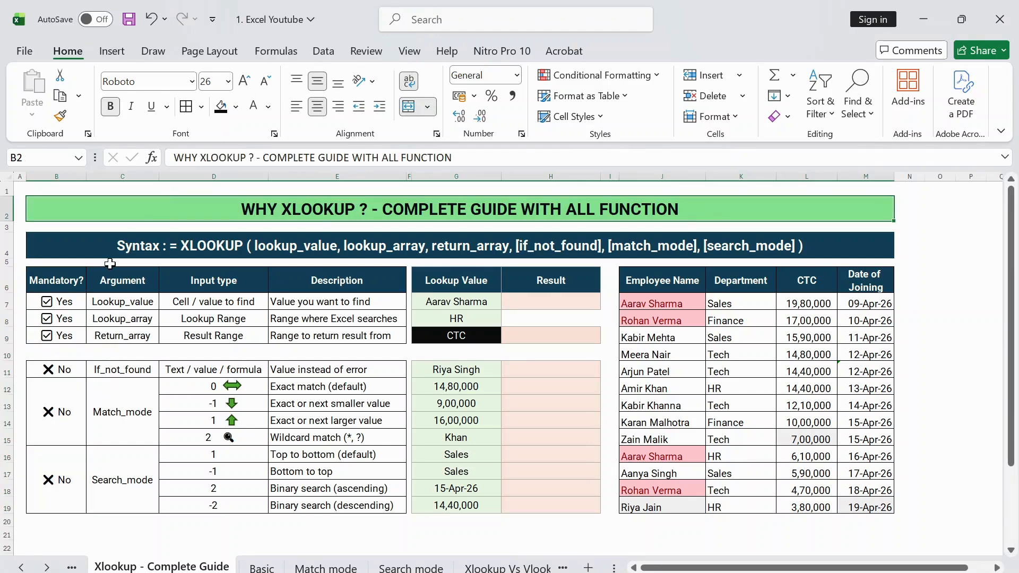
# Step: Review the Argument column, covering the three required arguments and If_not_found, Match_mode and Search_mode
pyautogui.click(121, 302)
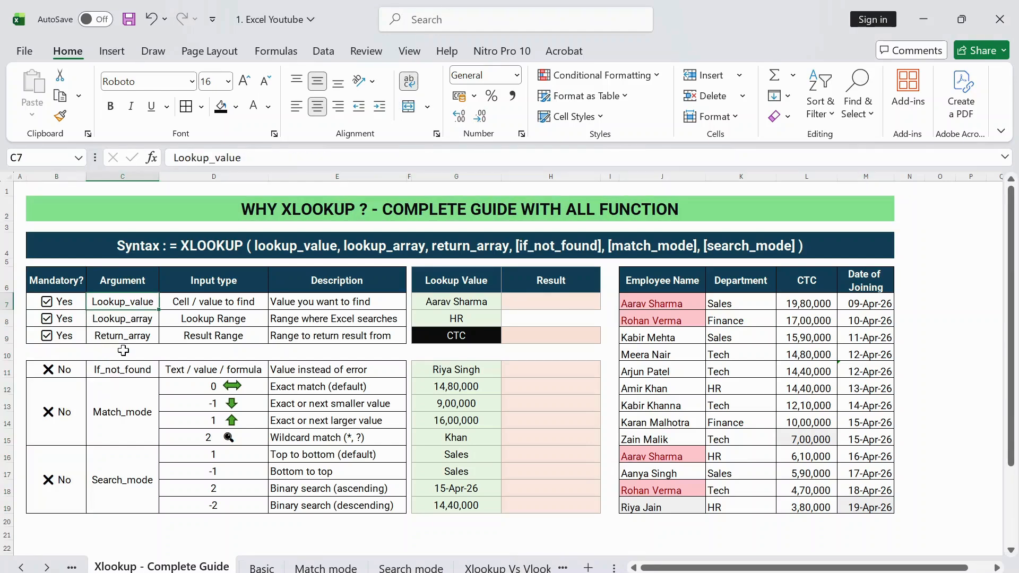
pyautogui.hotkey('shift', 'Down')
pyautogui.hotkey('shift', 'Down')
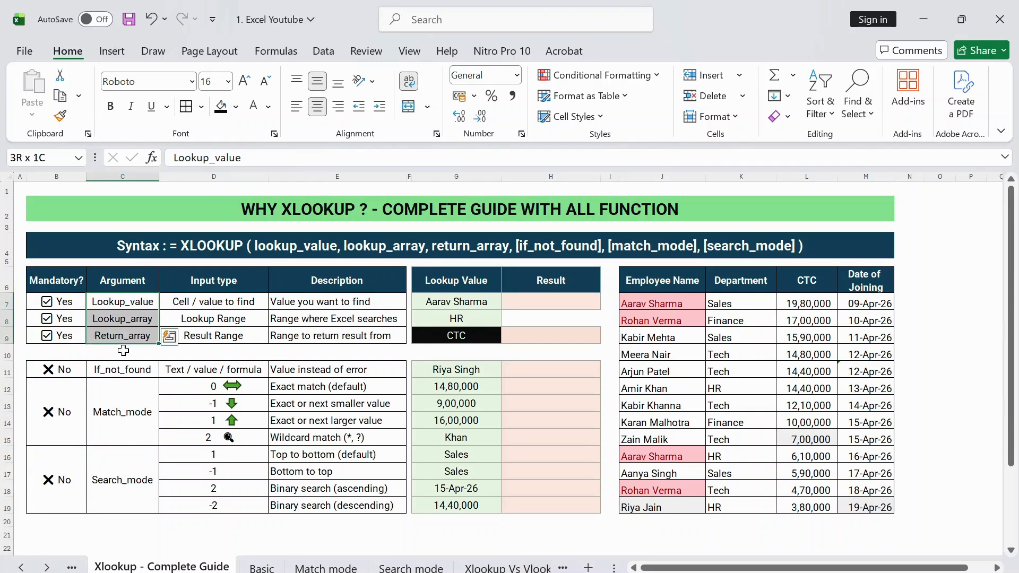
pyautogui.press('Down')
pyautogui.press('Down')
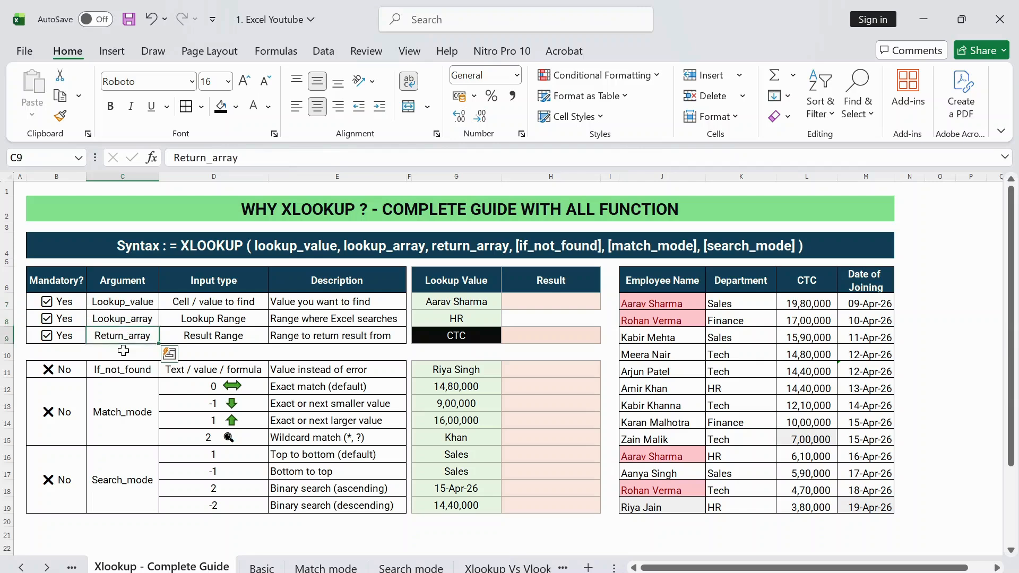
pyautogui.press('Down')
pyautogui.press('Down')
pyautogui.hotkey('shift', 'Down')
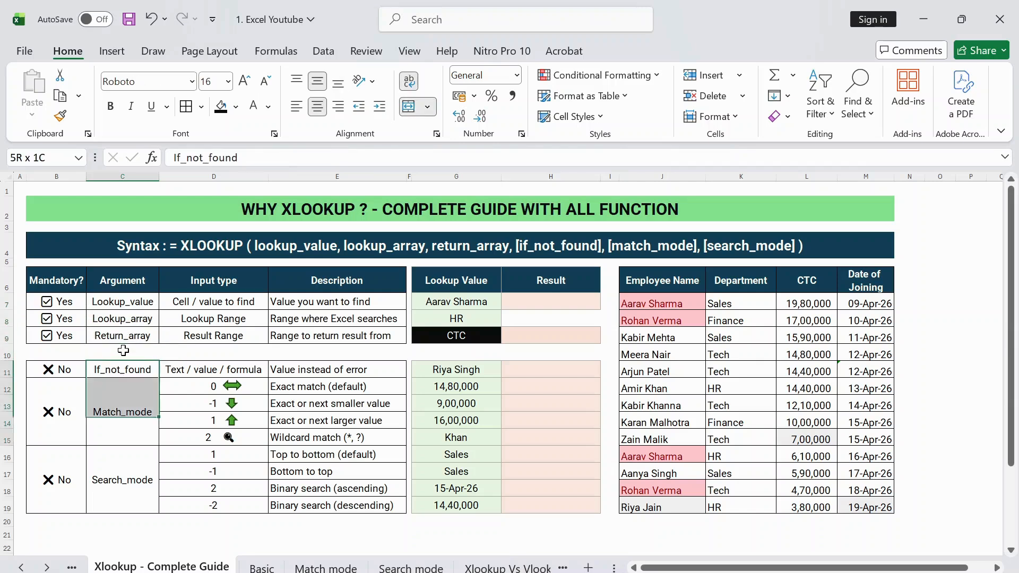
pyautogui.hotkey('shift', 'Down')
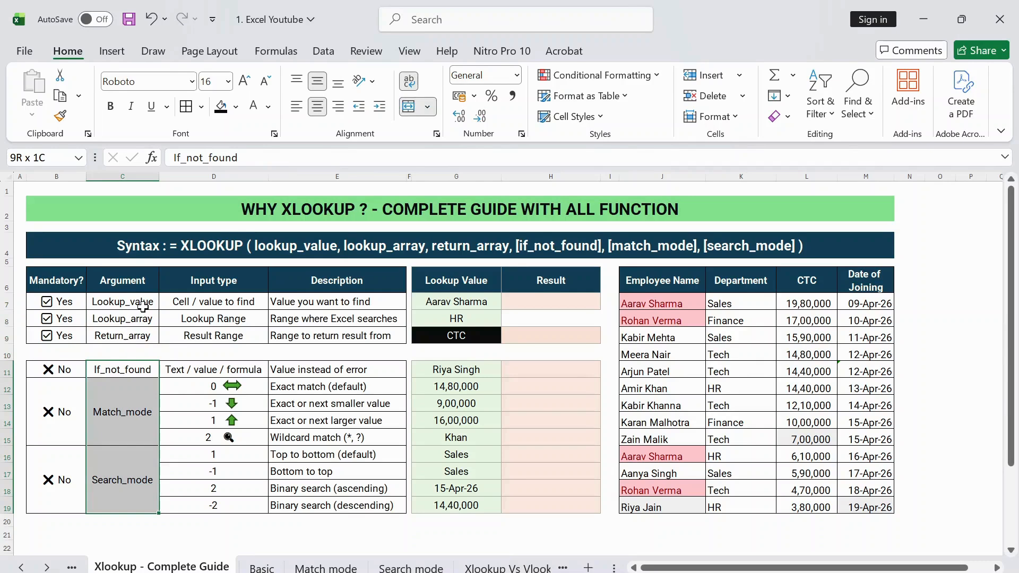
pyautogui.click(142, 307)
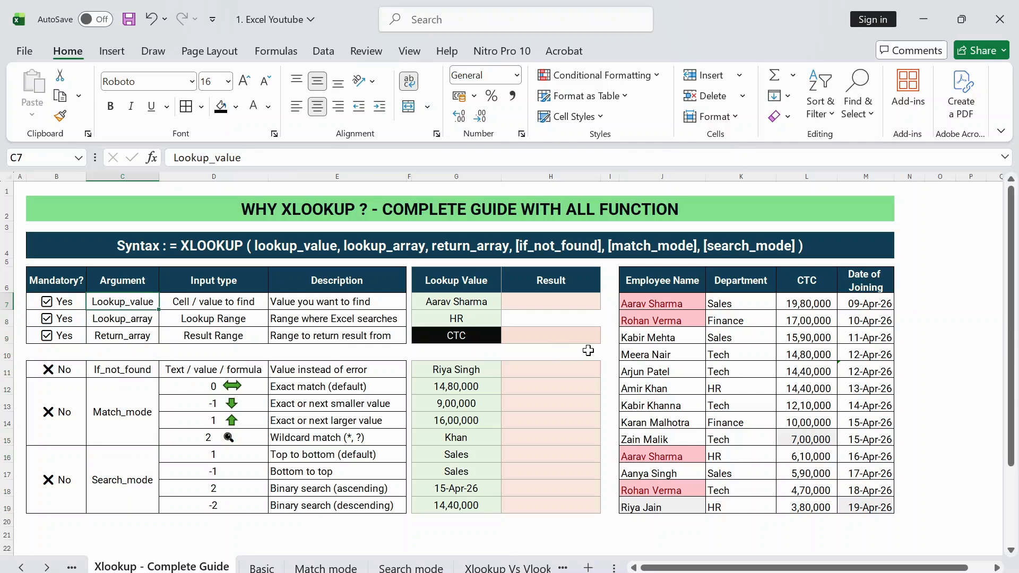
# Step: Examine the employee table's name, Department, CTC and Date of Joining columns and locate the record matching the lookup value in G7
pyautogui.click(678, 282)
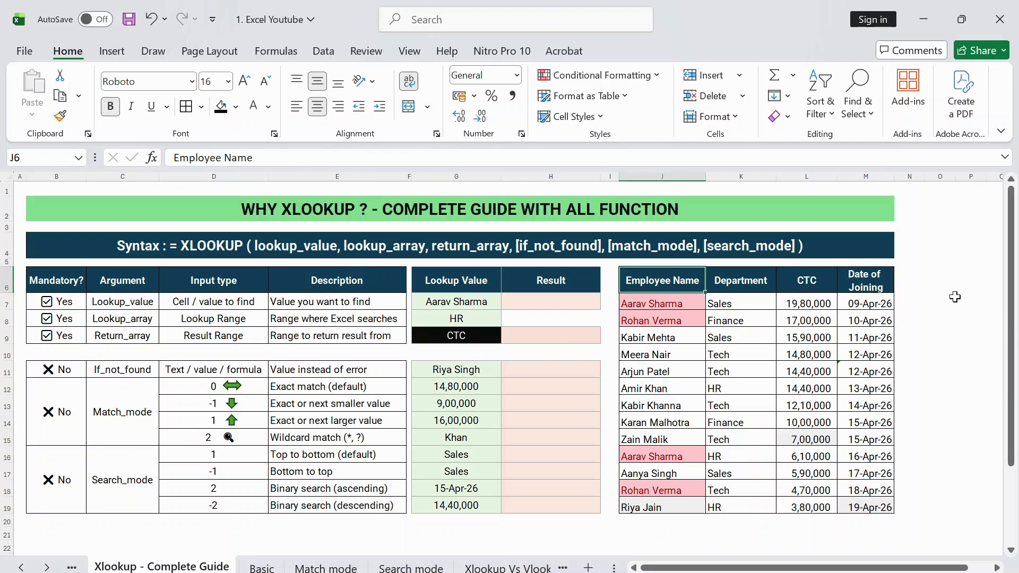
pyautogui.hotkey('ctrl', 'shift', 'Down')
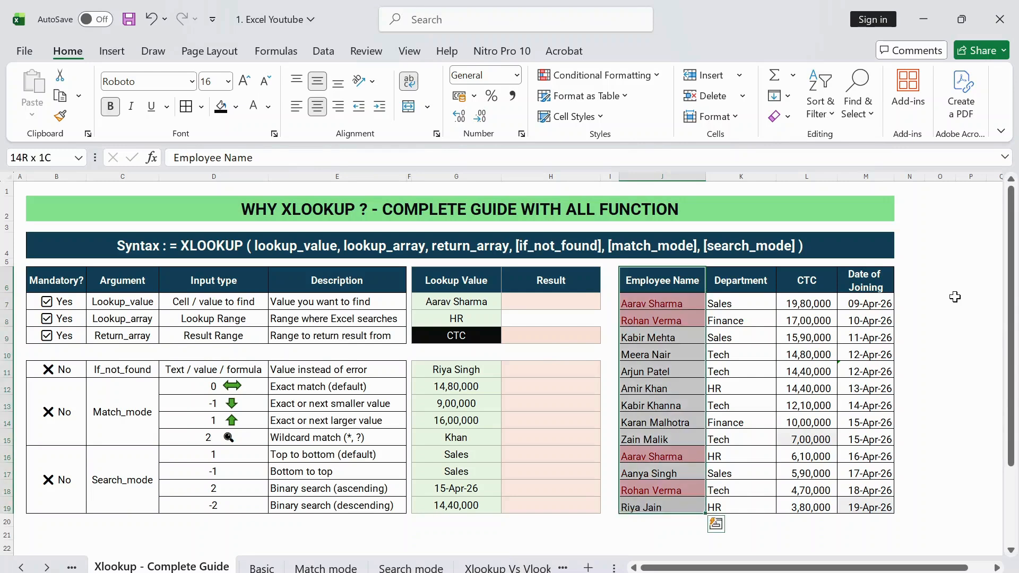
pyautogui.press('Right')
pyautogui.hotkey('ctrl', 'shift', 'Down')
pyautogui.press('Right')
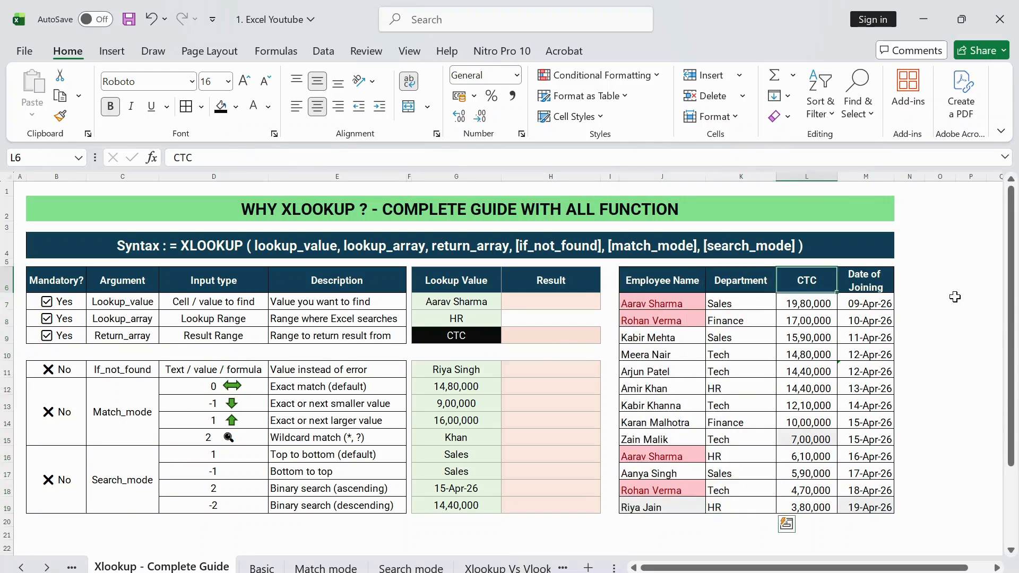
pyautogui.hotkey('ctrl', 'shift', 'Down')
pyautogui.press('Right')
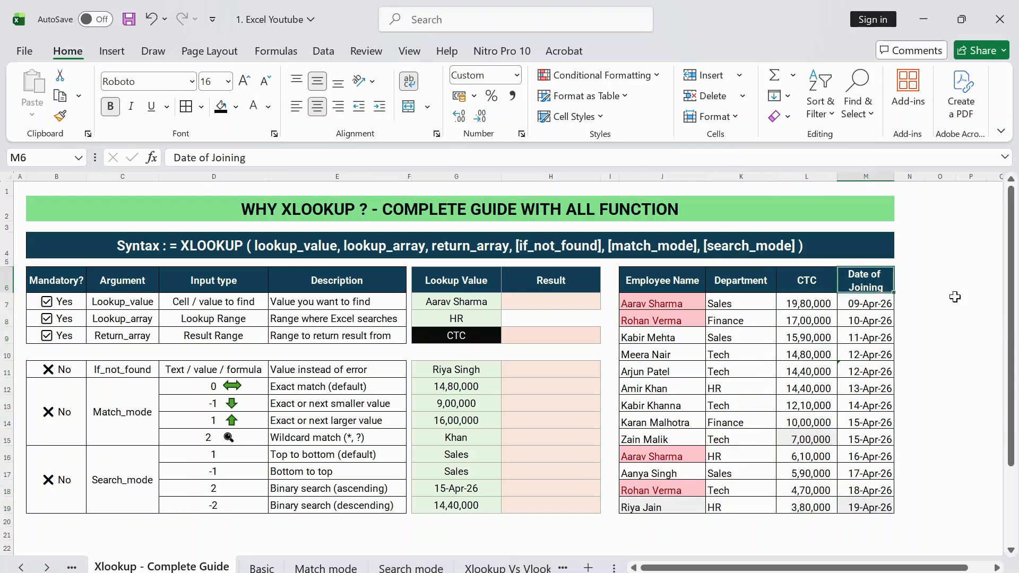
pyautogui.hotkey('ctrl', 'shift', 'Down')
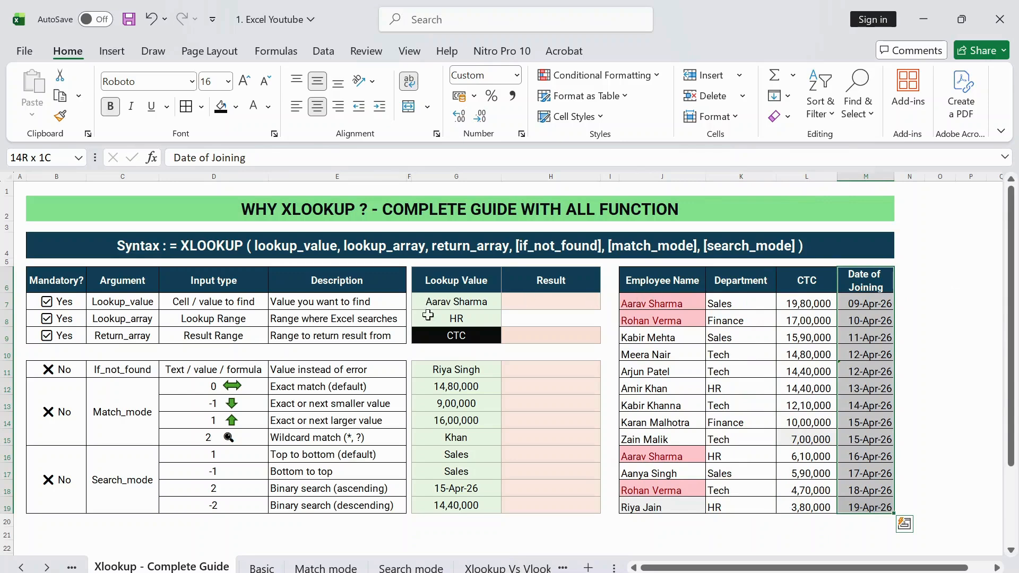
pyautogui.click(495, 304)
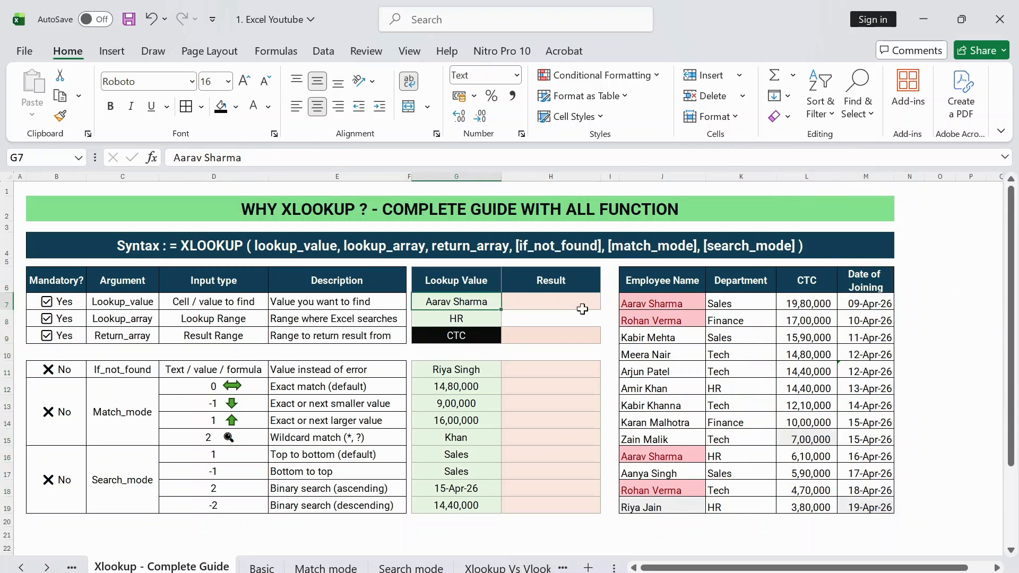
pyautogui.click(787, 287)
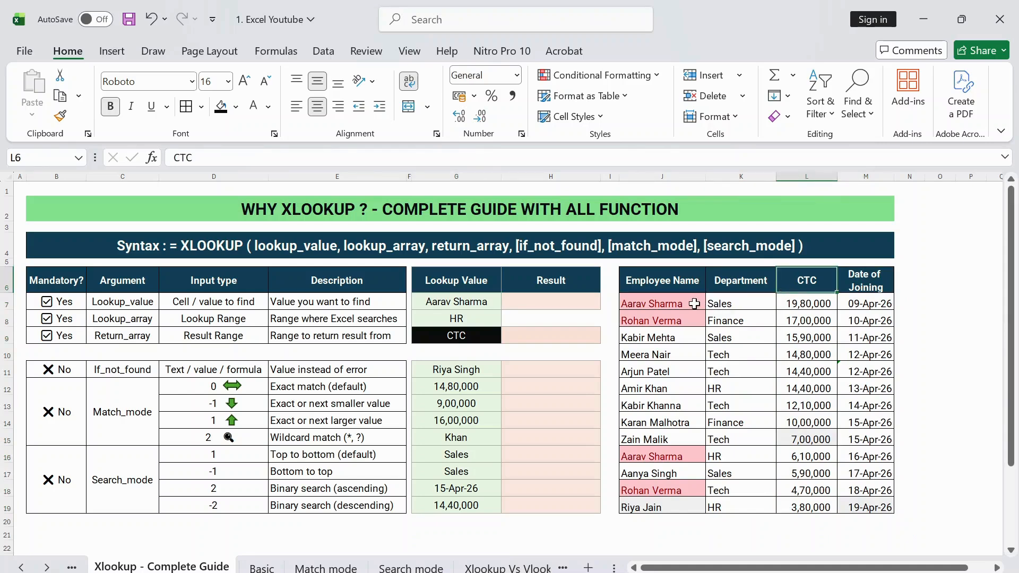
pyautogui.moveTo(692, 304); pyautogui.dragTo(760, 303)
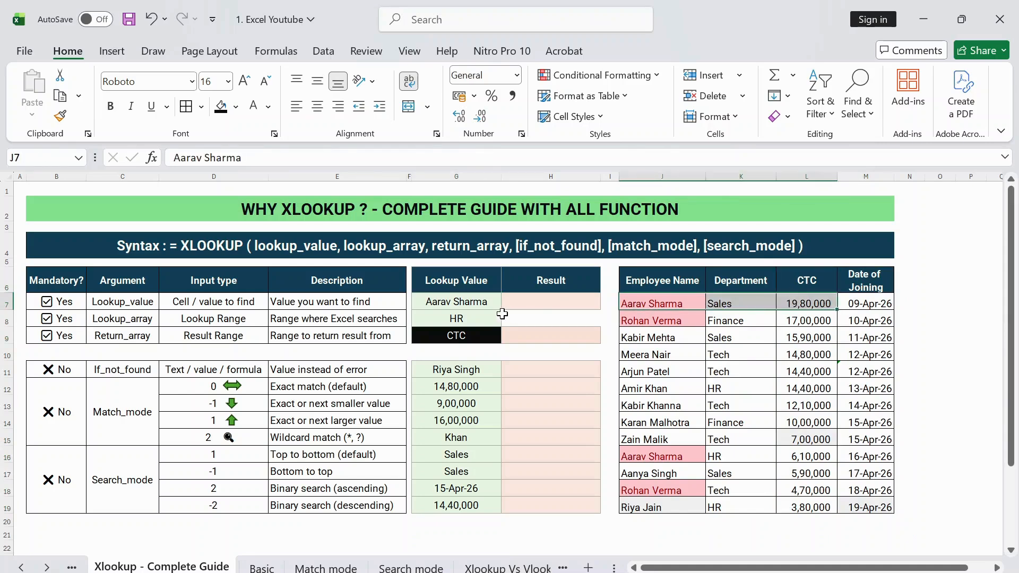
# Step: Enter =XLOOKUP(G7,J6:J19,L6:L19) in H7 to return the employee's CTC, and check it against the matching table row
pyautogui.click(534, 302)
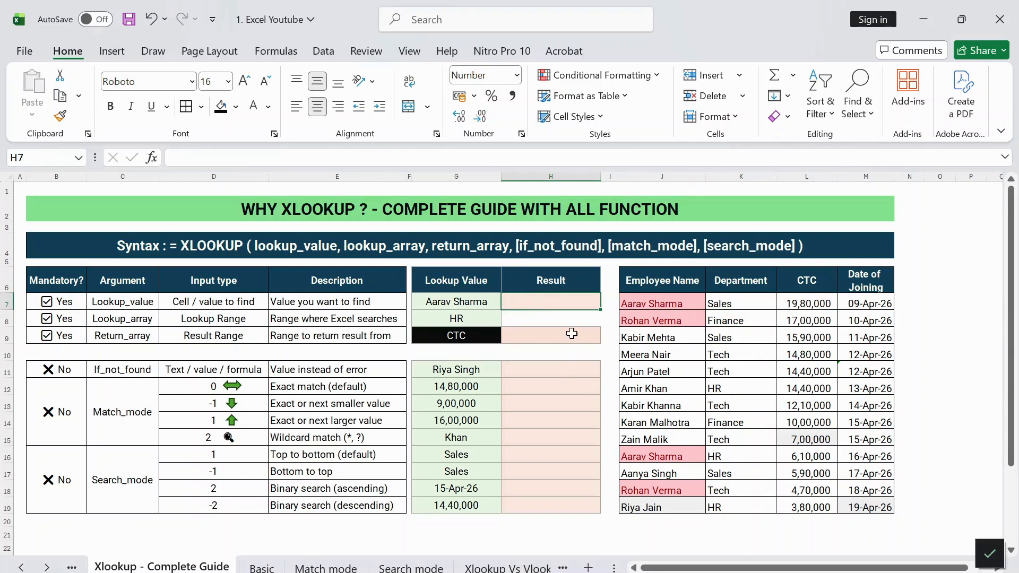
pyautogui.write('=x')
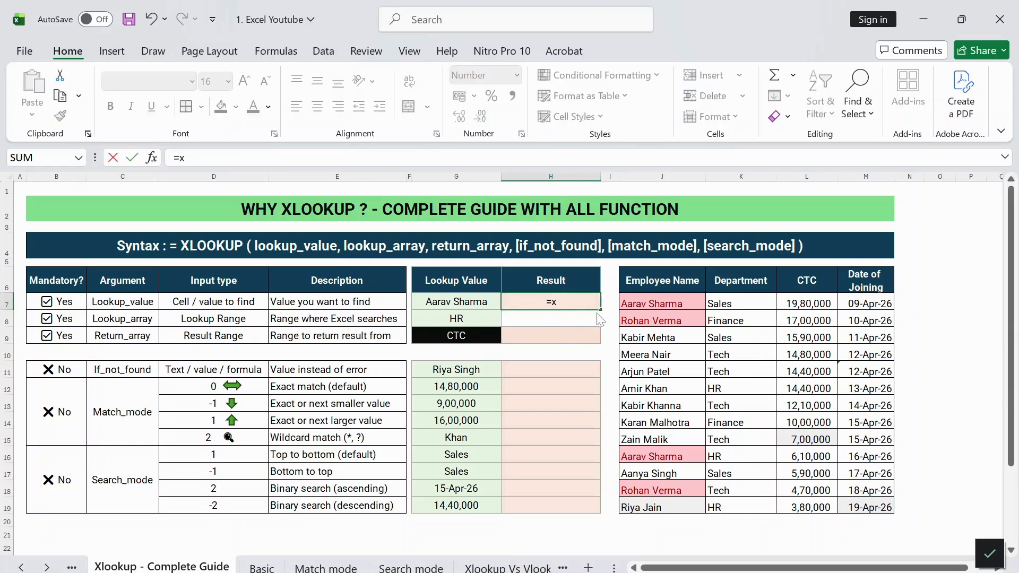
pyautogui.write('look')
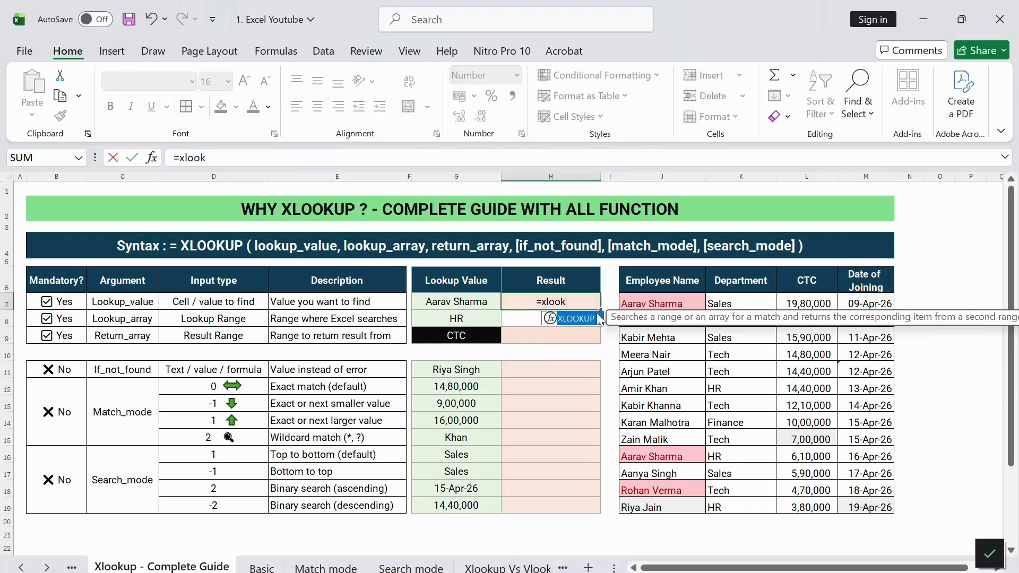
pyautogui.write('up(')
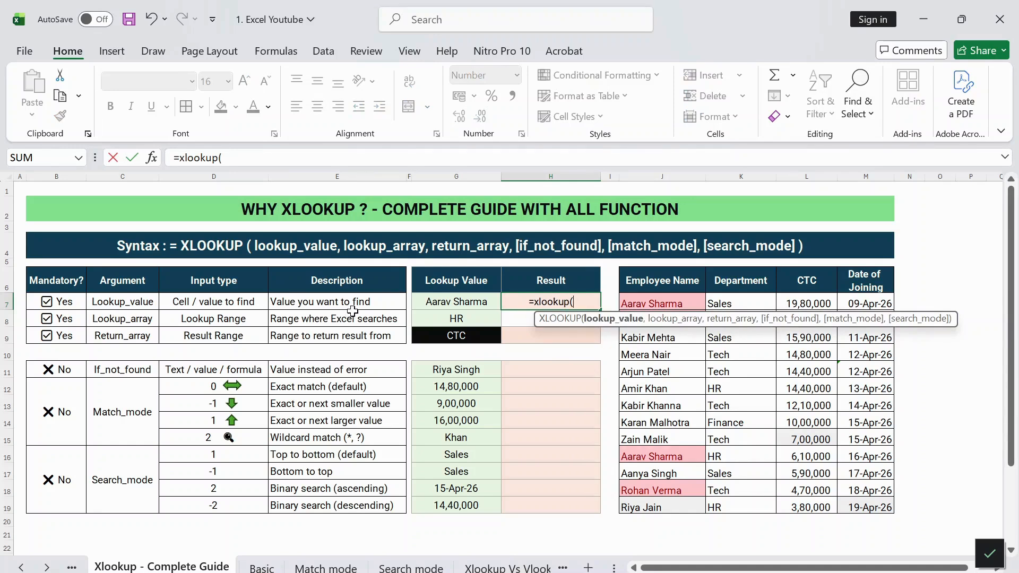
pyautogui.click(488, 302)
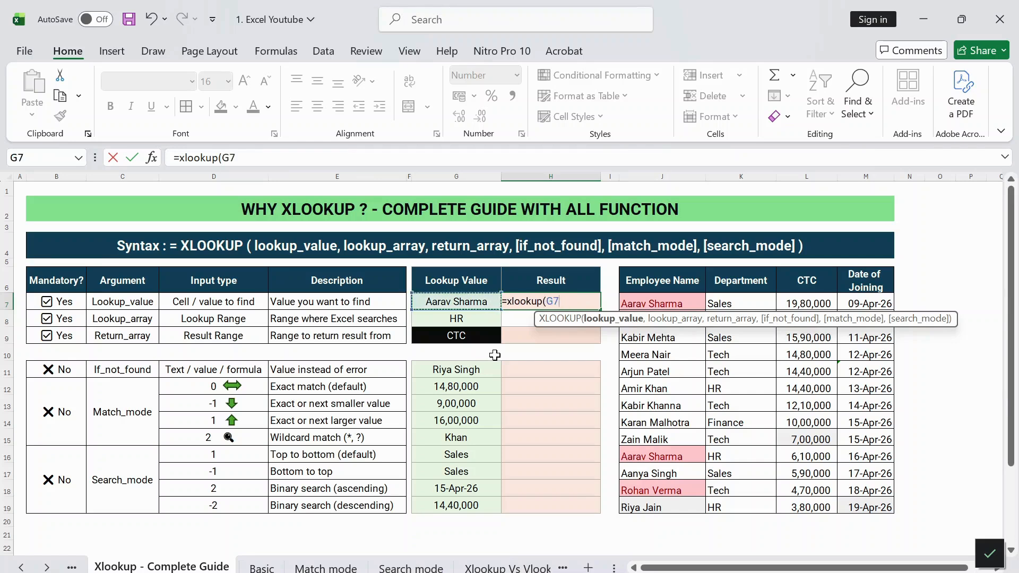
pyautogui.write(',')
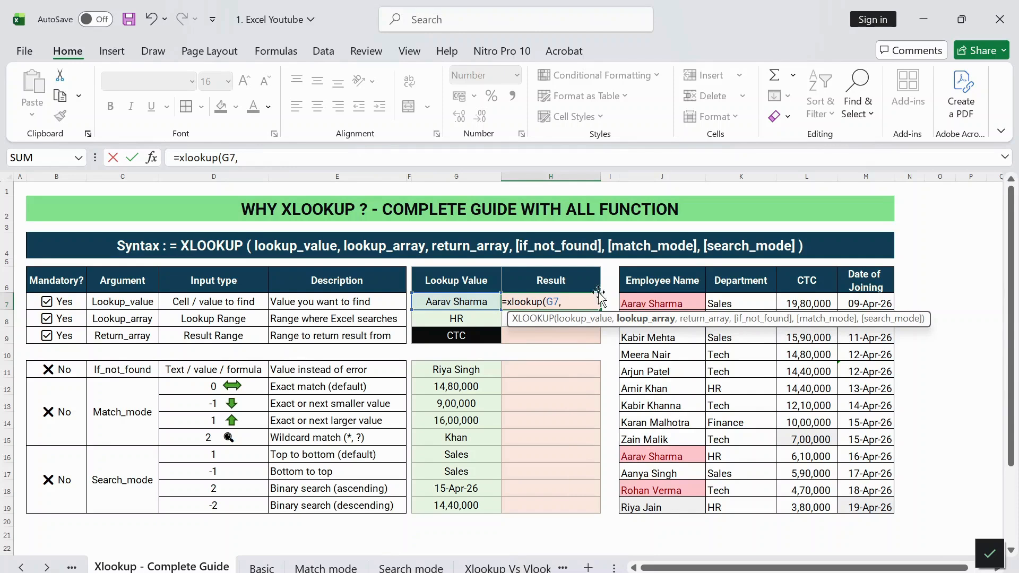
pyautogui.moveTo(639, 283); pyautogui.dragTo(661, 505)
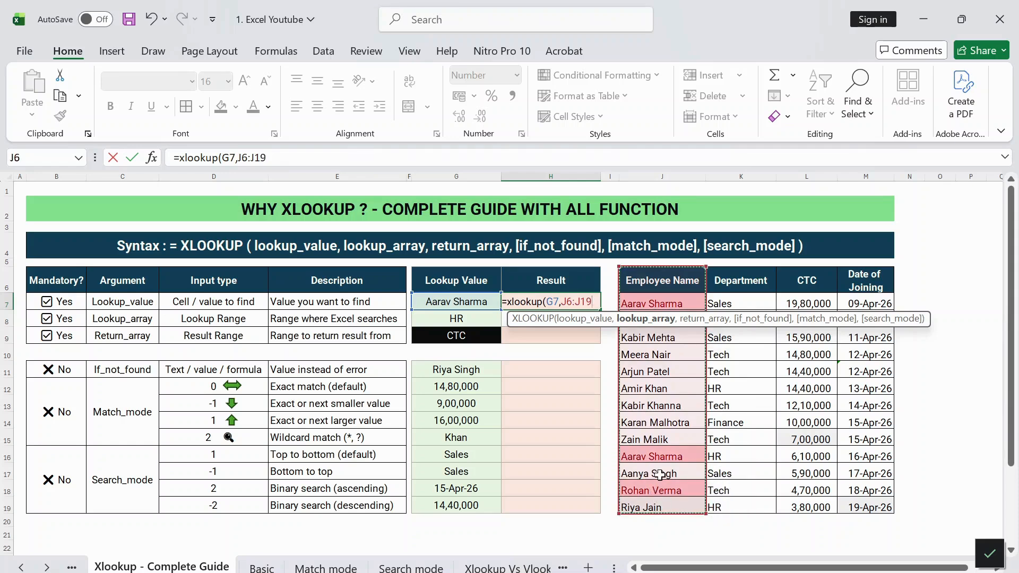
pyautogui.write(',')
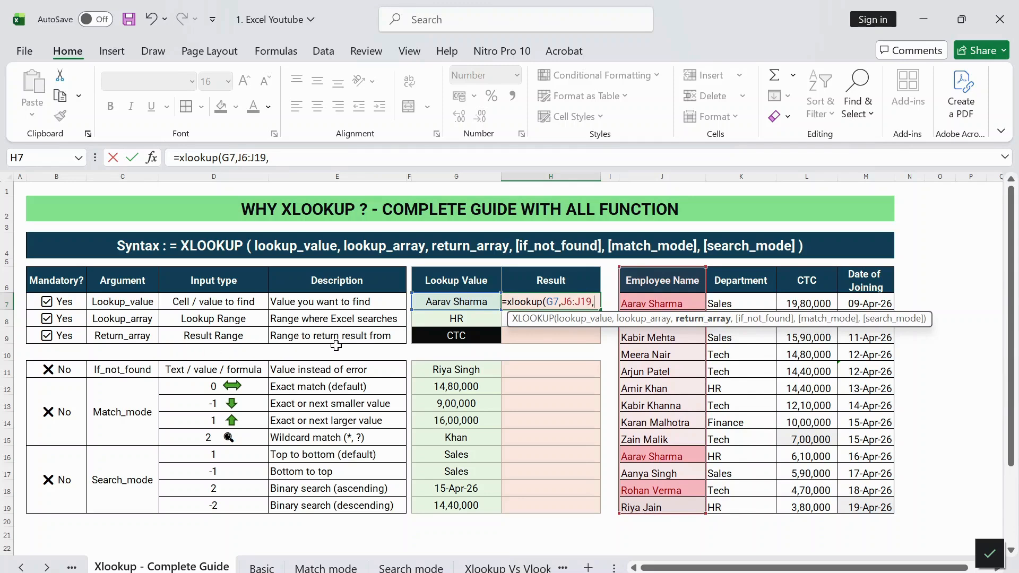
pyautogui.moveTo(799, 281); pyautogui.dragTo(777, 470)
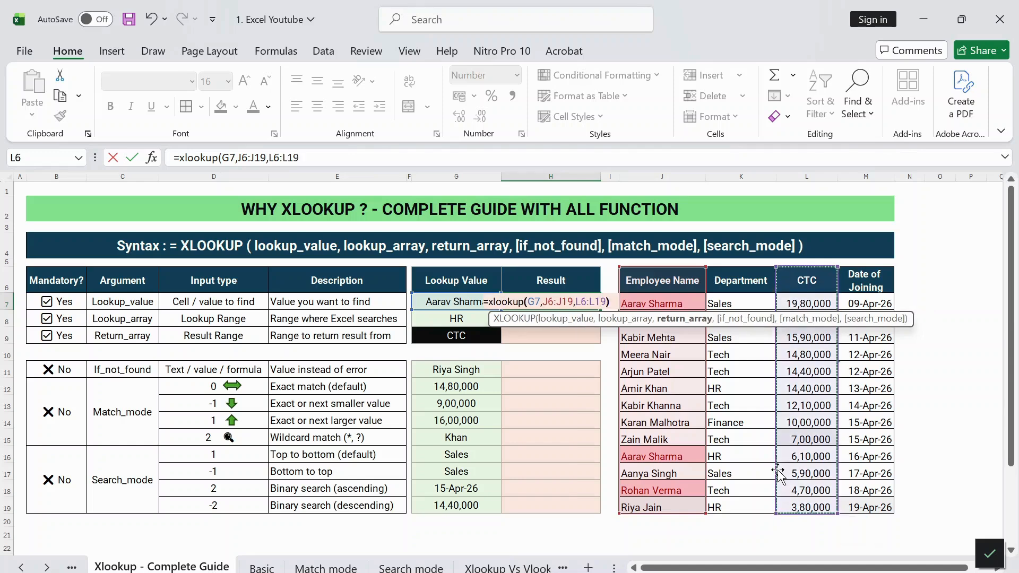
pyautogui.press('Return')
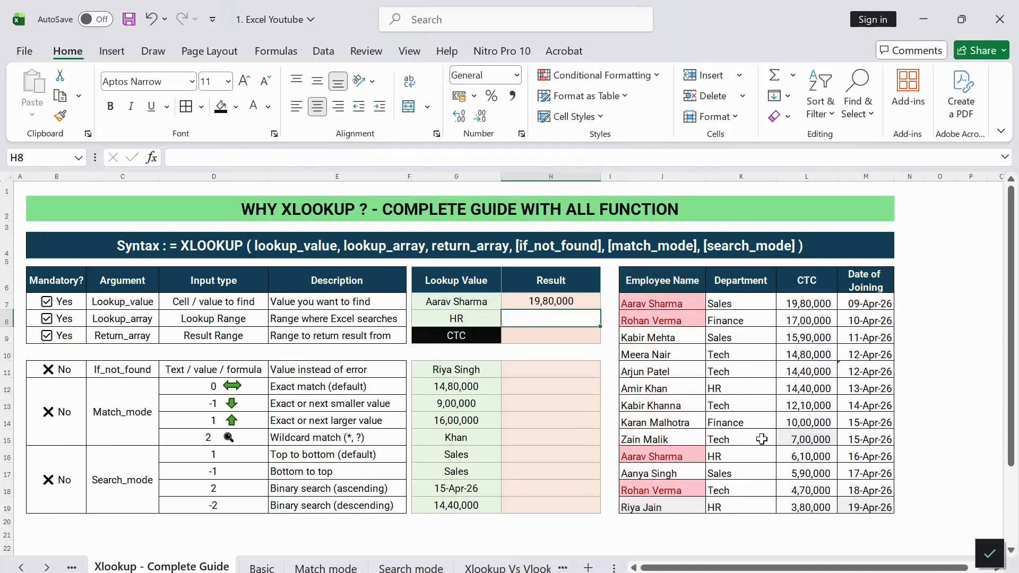
pyautogui.moveTo(696, 303); pyautogui.dragTo(784, 304)
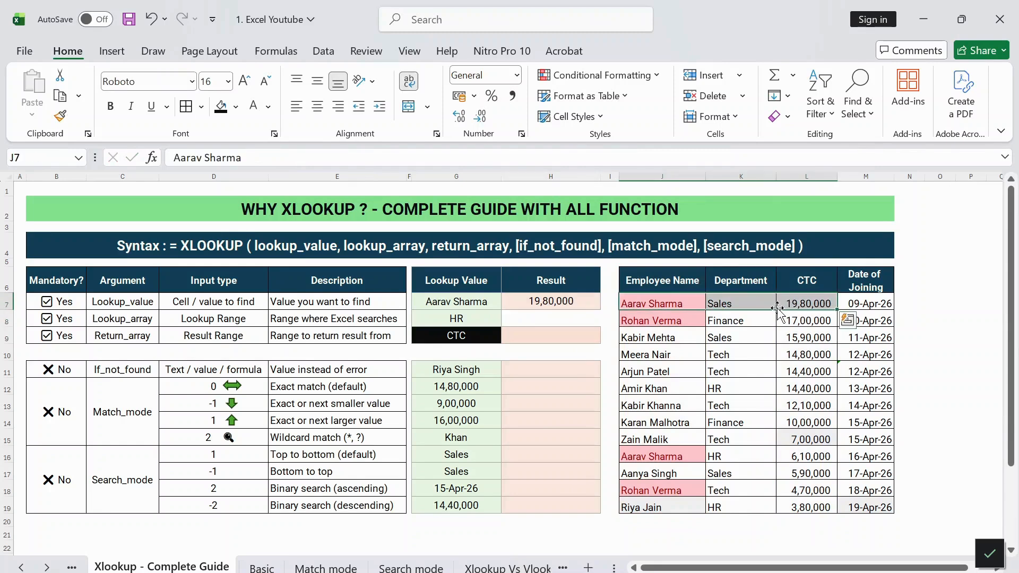
# Step: Locate the table row matching both G7 and G8, and start an XLOOKUP in H9 with the combined lookup value G7&G8
pyautogui.click(537, 336)
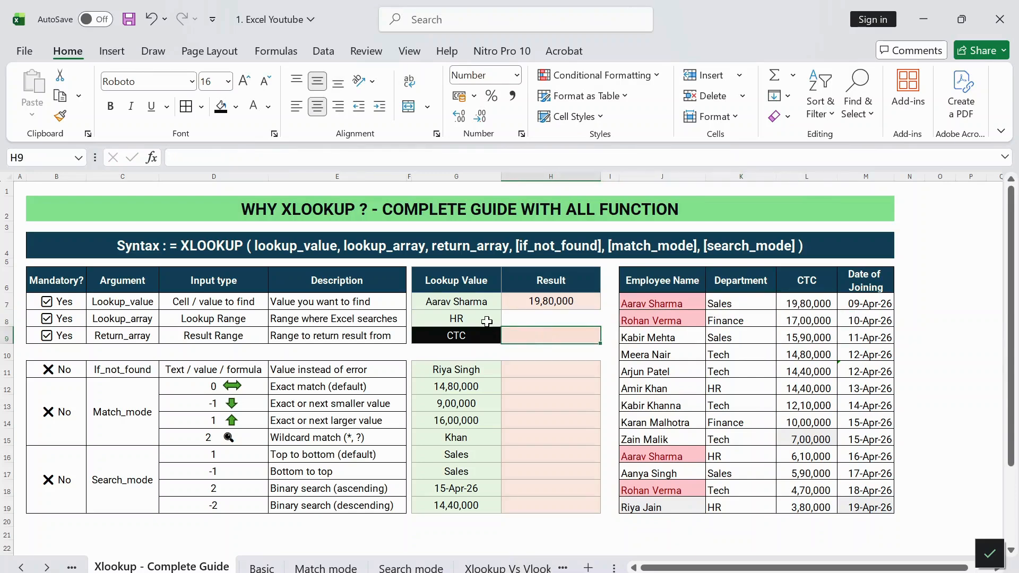
pyautogui.click(492, 301)
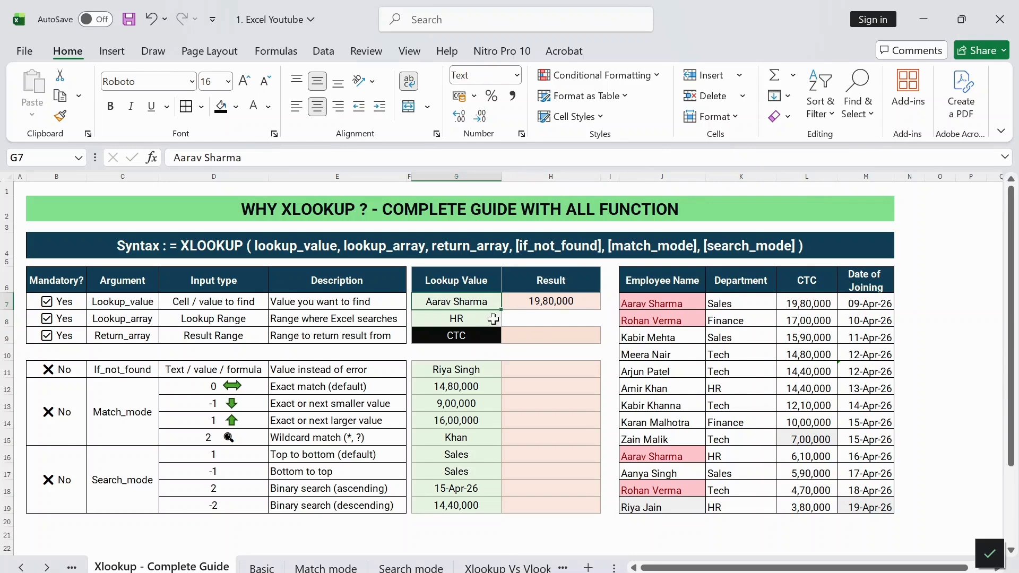
pyautogui.click(493, 319)
pyautogui.click(688, 455)
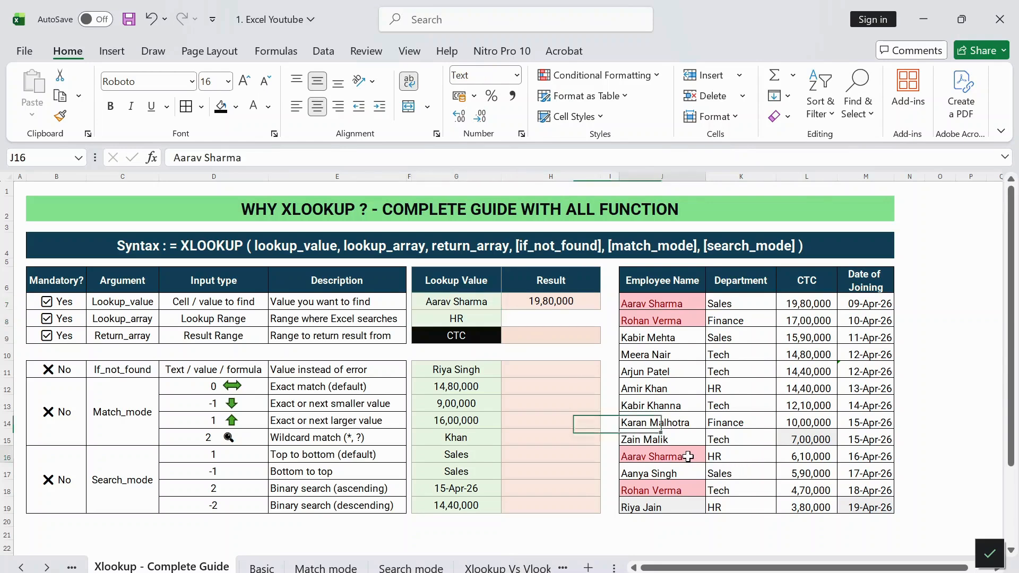
pyautogui.click(760, 457)
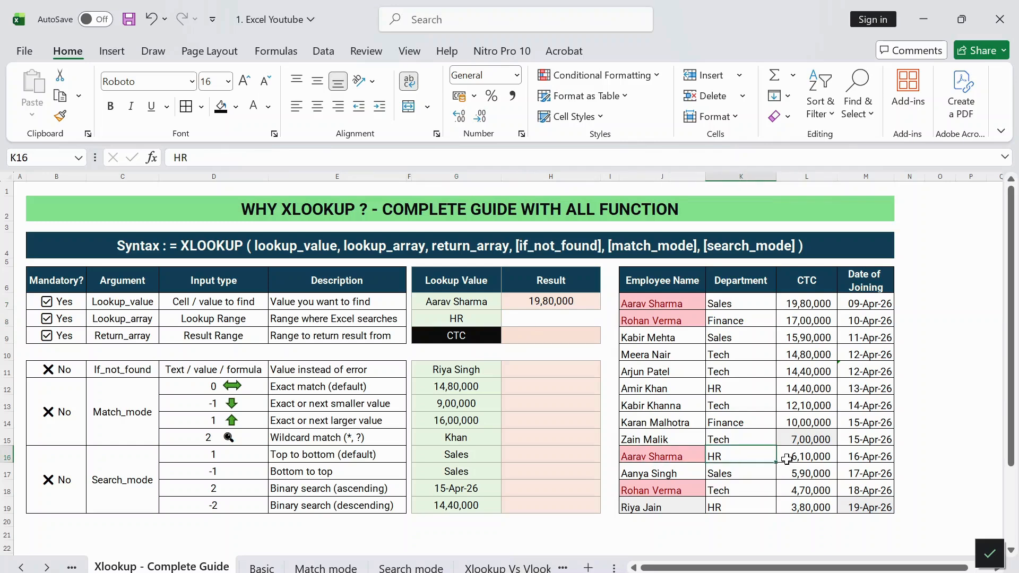
pyautogui.click(555, 332)
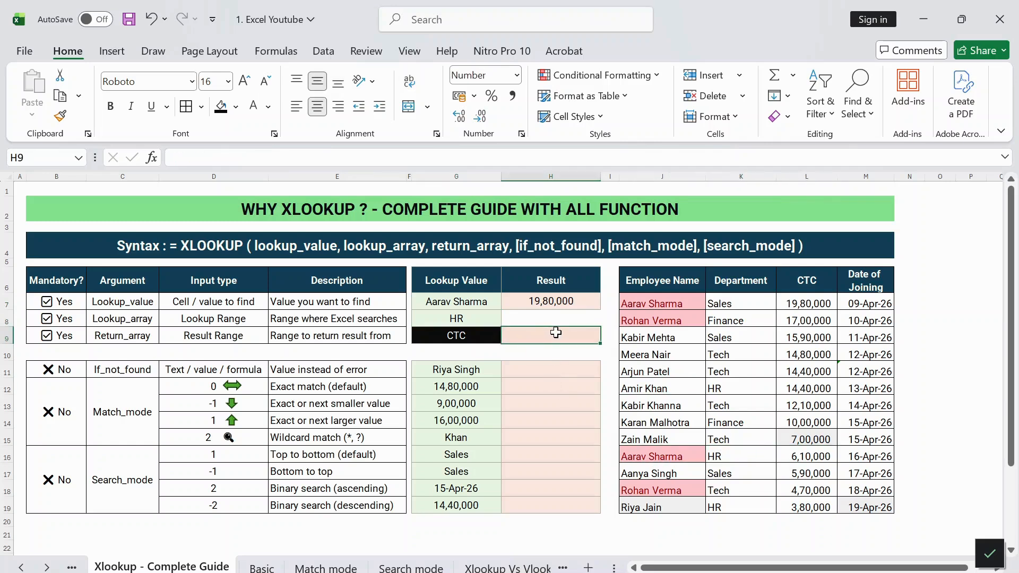
pyautogui.write('=xl')
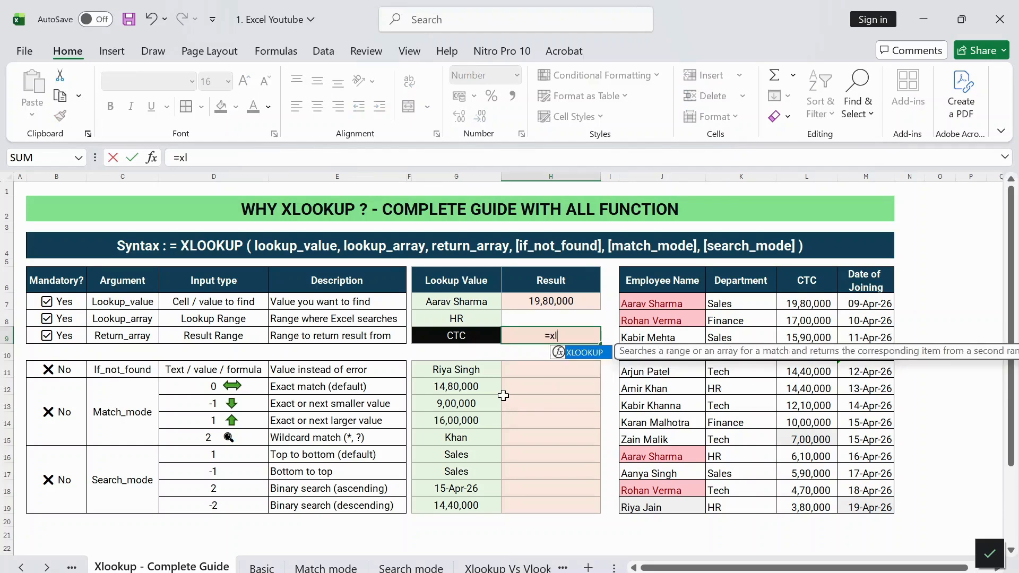
pyautogui.press('Tab')
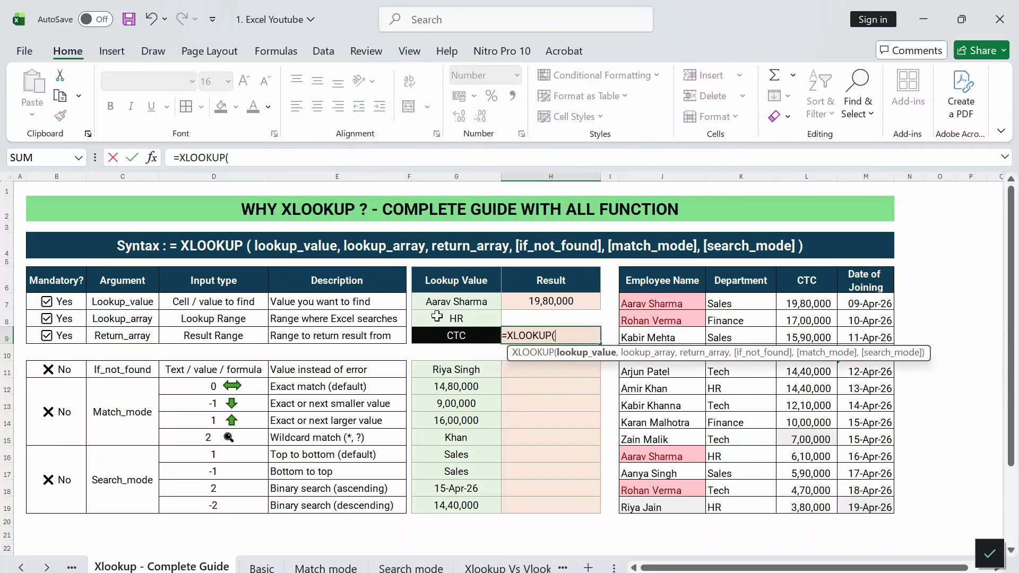
pyautogui.click(420, 302)
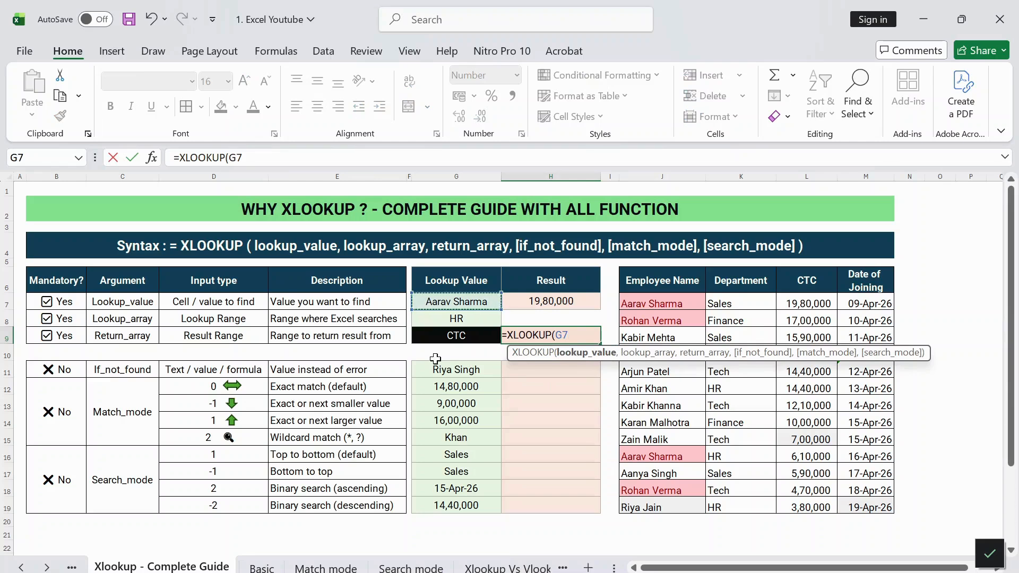
pyautogui.write('&')
pyautogui.click(422, 318)
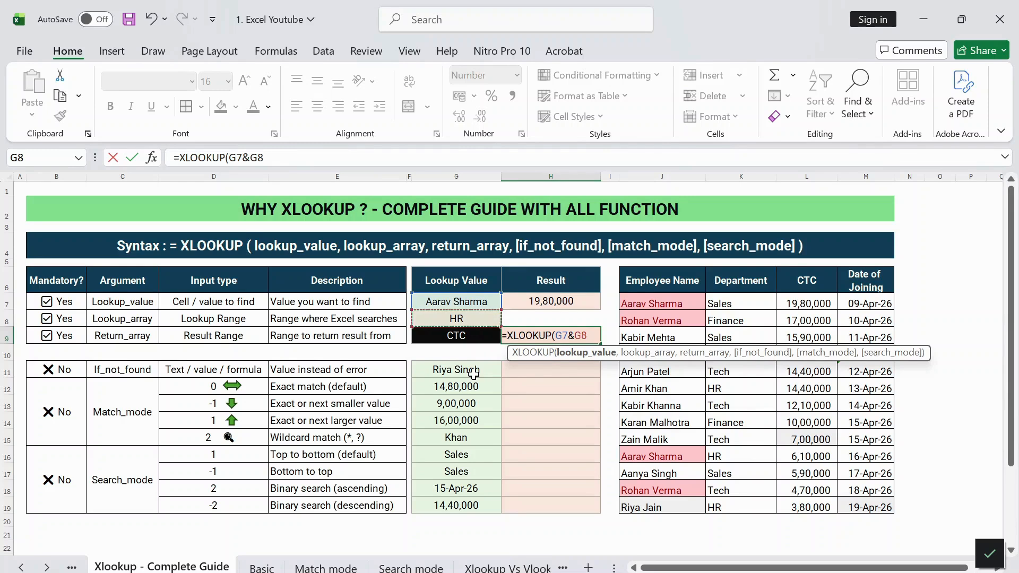
pyautogui.write(',')
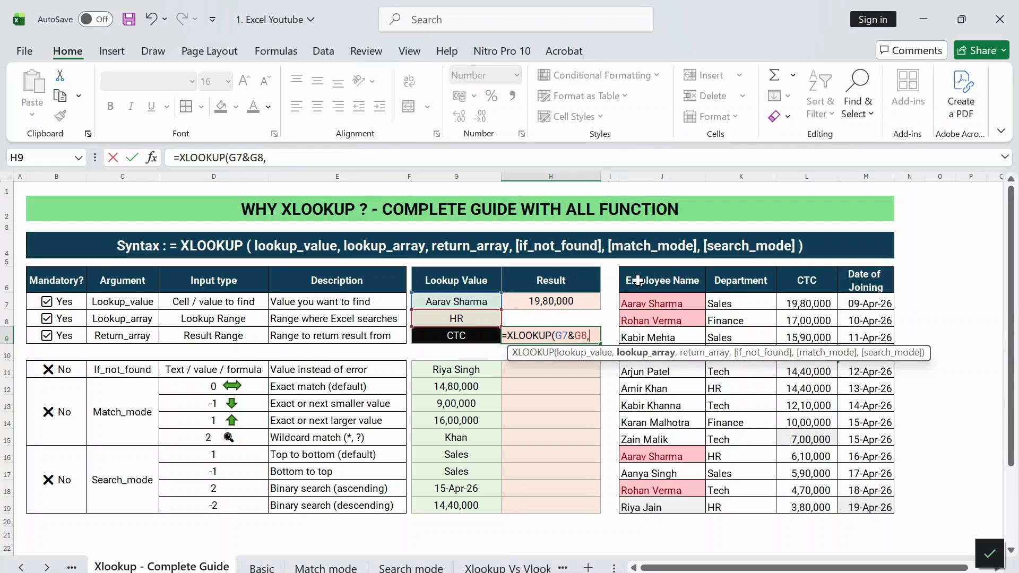
# Step: Complete the H9 formula with lookup array J6:J19&K6:K19 and return array L6:L19, and check it against the matching table row
pyautogui.moveTo(633, 278); pyautogui.dragTo(661, 508)
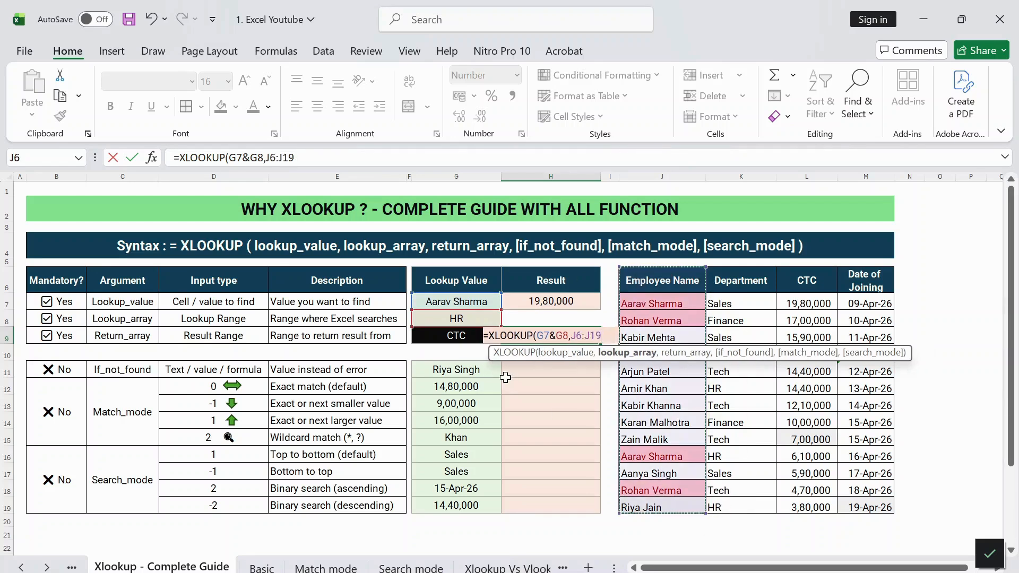
pyautogui.write('&')
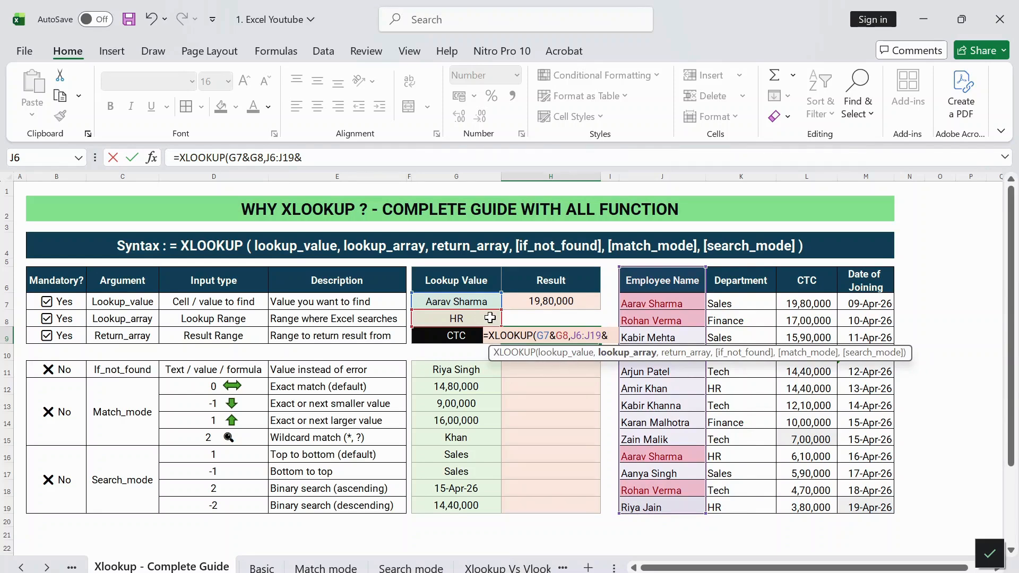
pyautogui.moveTo(711, 280); pyautogui.dragTo(730, 500)
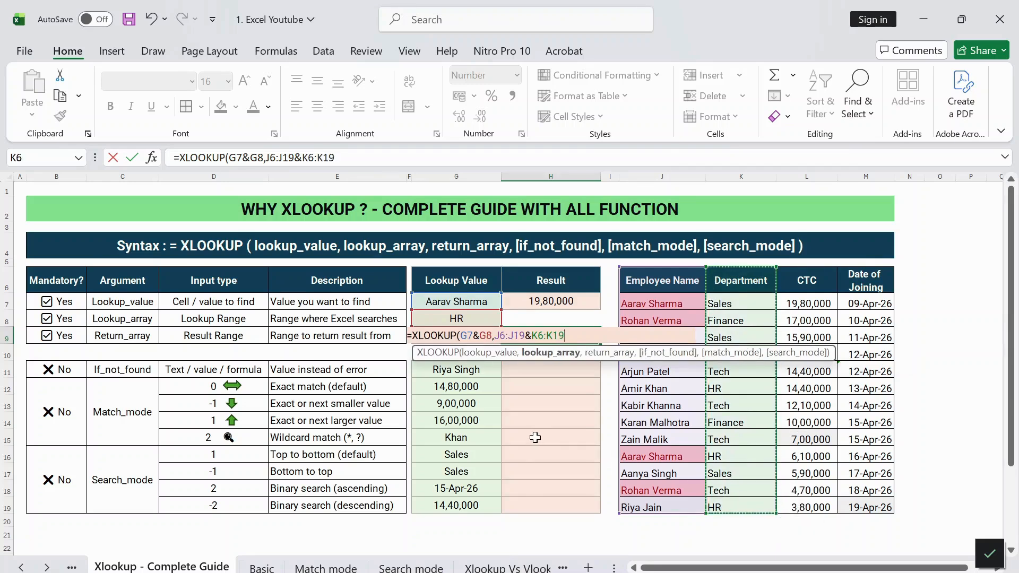
pyautogui.write(',')
pyautogui.click(785, 289)
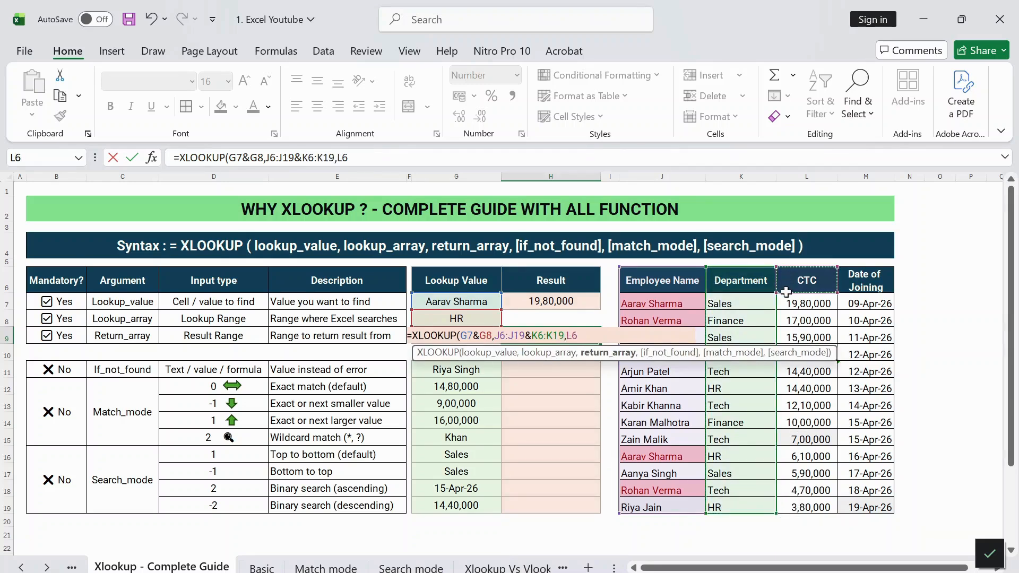
pyautogui.moveTo(786, 291); pyautogui.dragTo(785, 506)
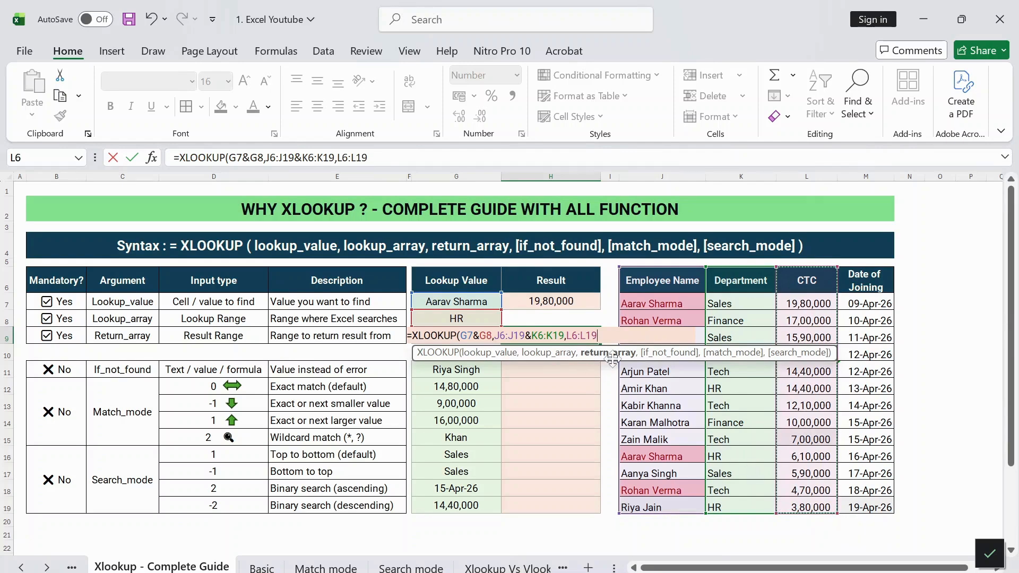
pyautogui.write(')')
pyautogui.press('Return')
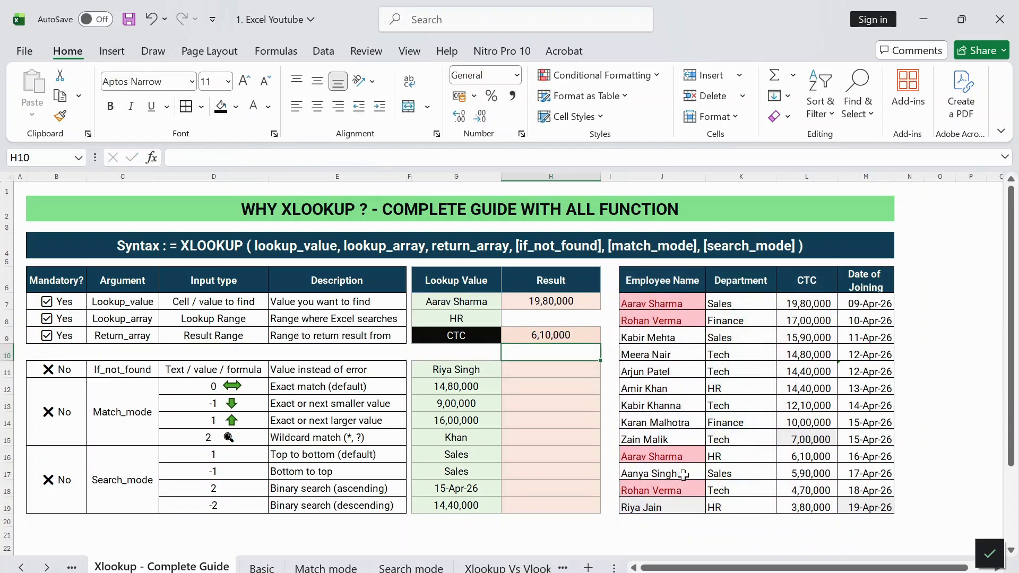
pyautogui.moveTo(678, 464); pyautogui.dragTo(816, 466)
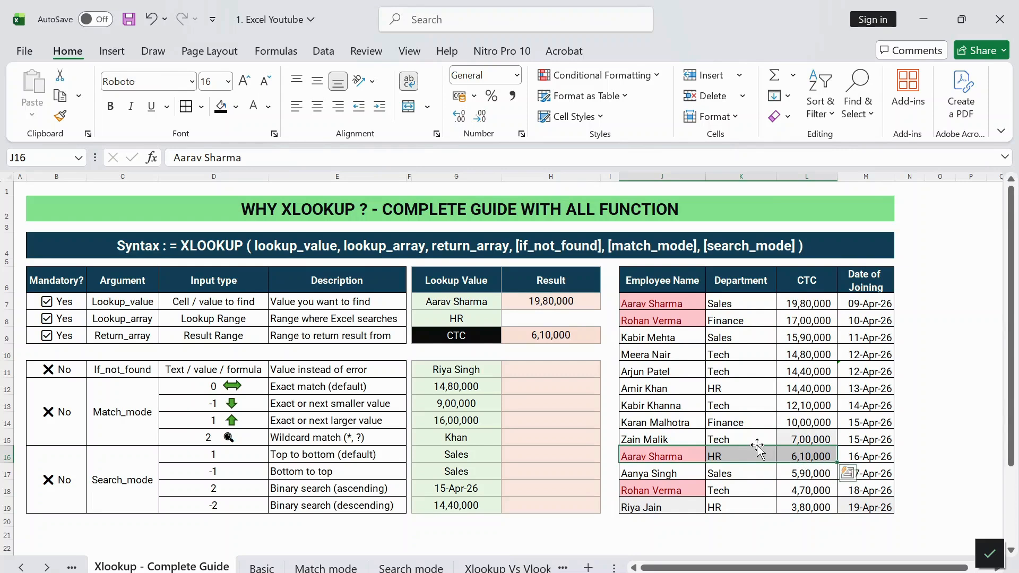
# Step: Enter =XLOOKUP(G11,J6:J19,L6:L19) in H11 to look up the CTC for the name in G11
pyautogui.click(511, 367)
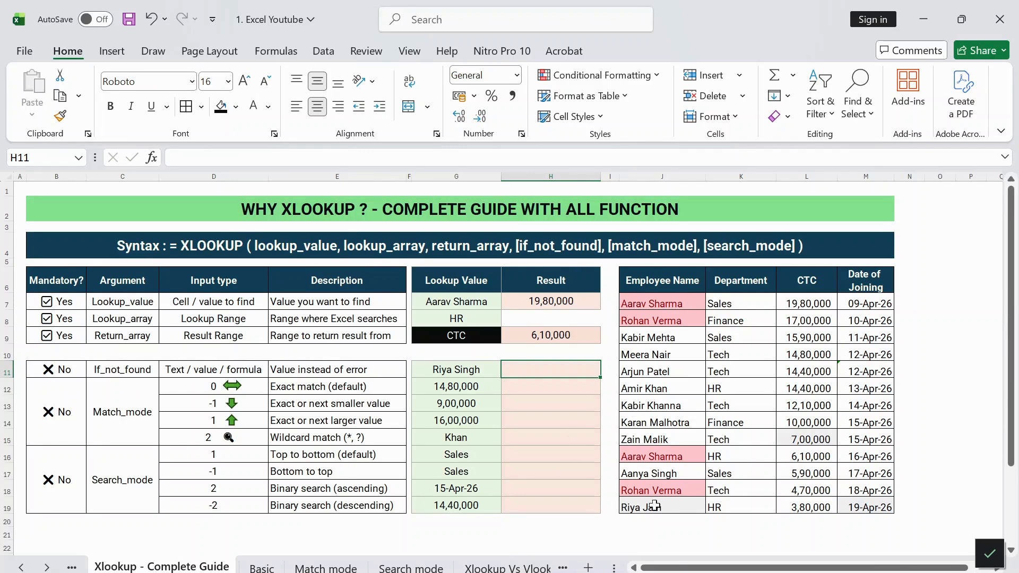
pyautogui.write('=xl')
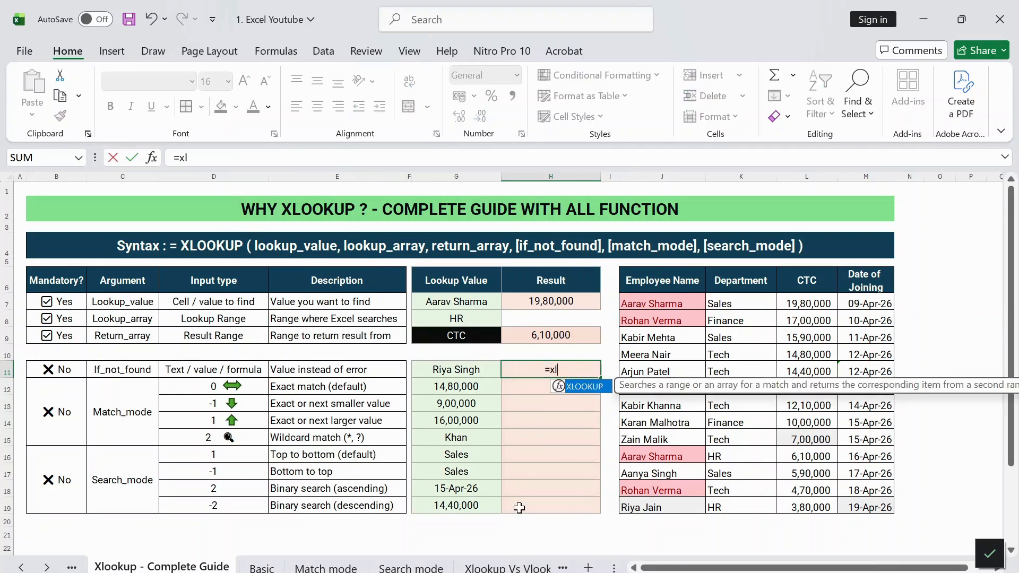
pyautogui.press('Tab')
pyautogui.press('Left')
pyautogui.write(',')
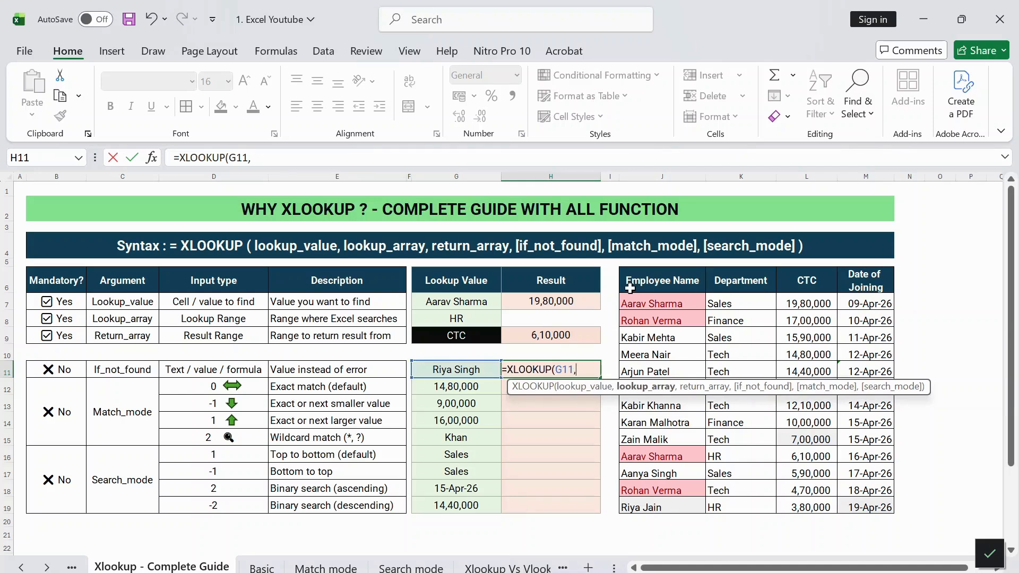
pyautogui.moveTo(630, 288); pyautogui.dragTo(663, 507)
pyautogui.write(',')
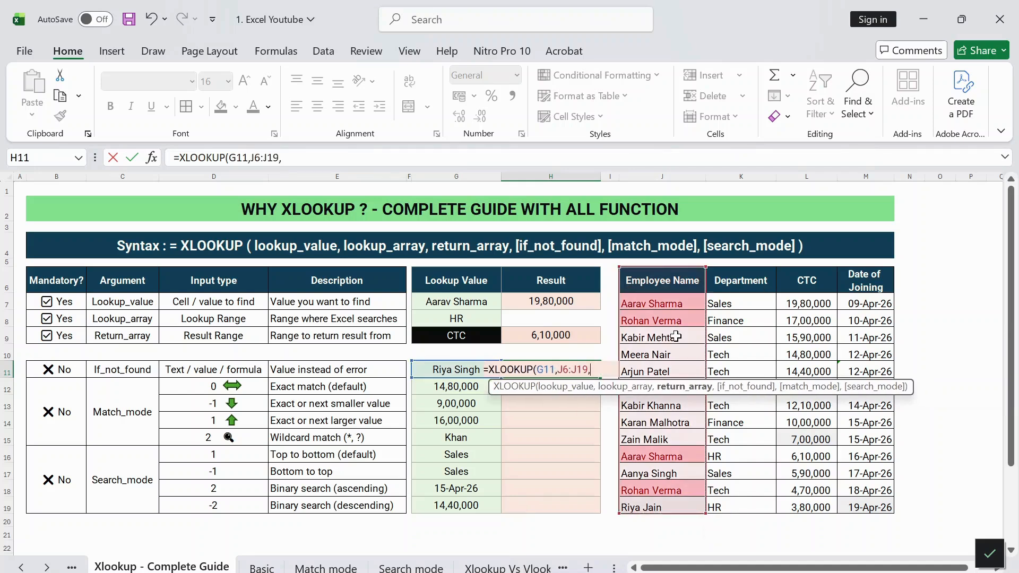
pyautogui.click(792, 282)
pyautogui.hotkey('ctrl', 'shift', 'Down')
pyautogui.press('Return')
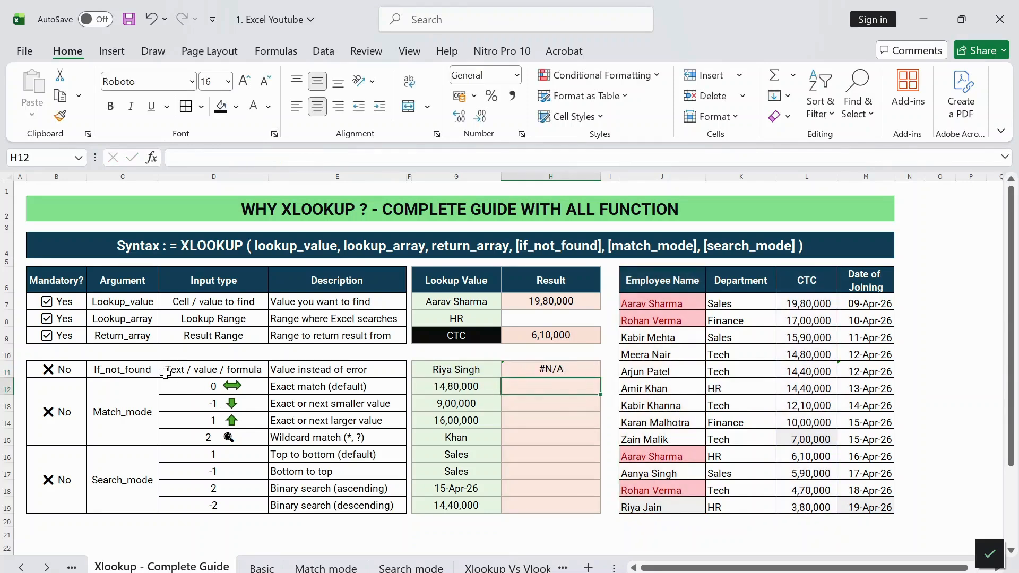
# Step: Add "Not Found" as the if_not_found argument of the XLOOKUP formula in H11
pyautogui.doubleClick(562, 369)
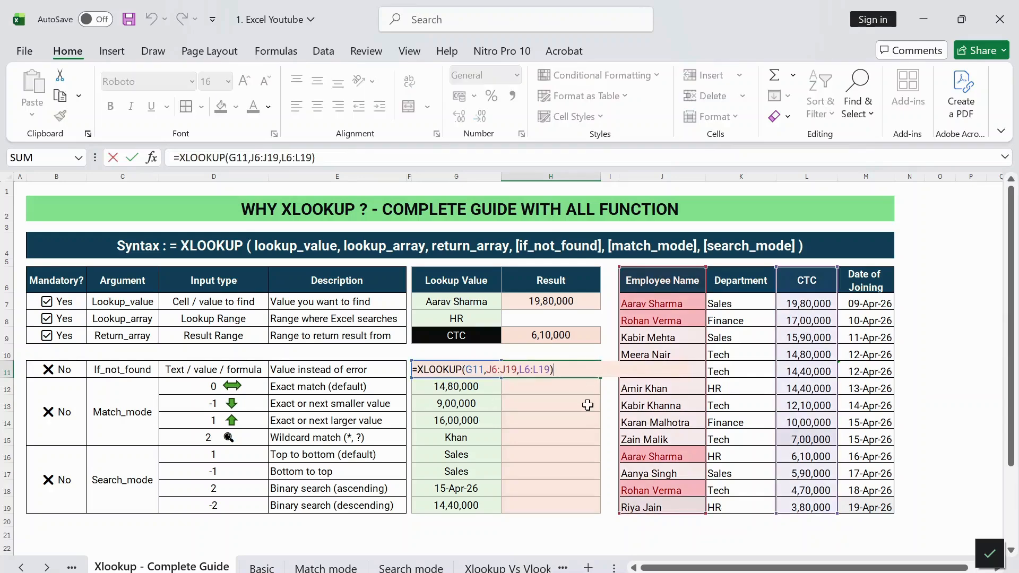
pyautogui.write(',')
pyautogui.write('"Not ')
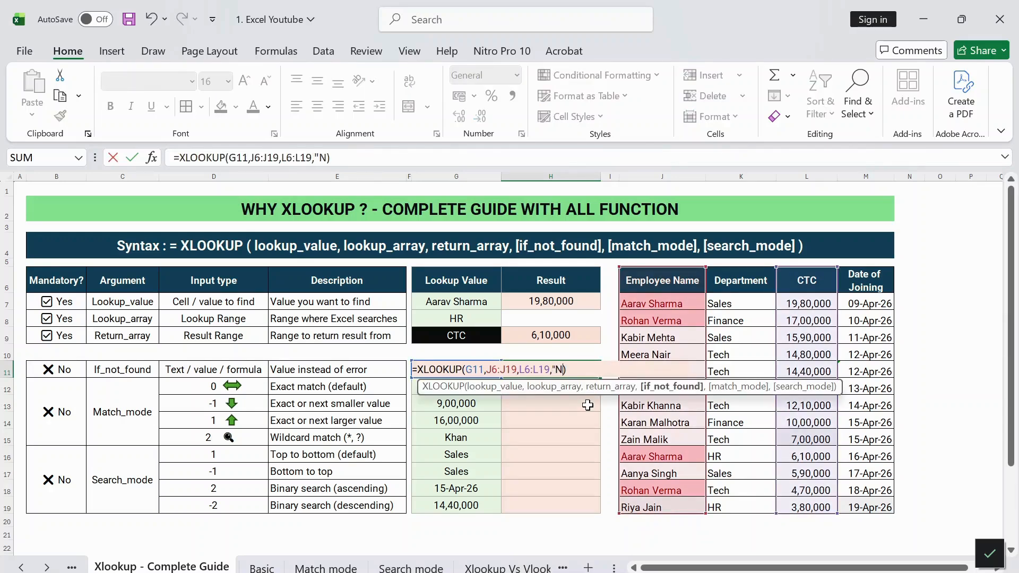
pyautogui.write('Found')
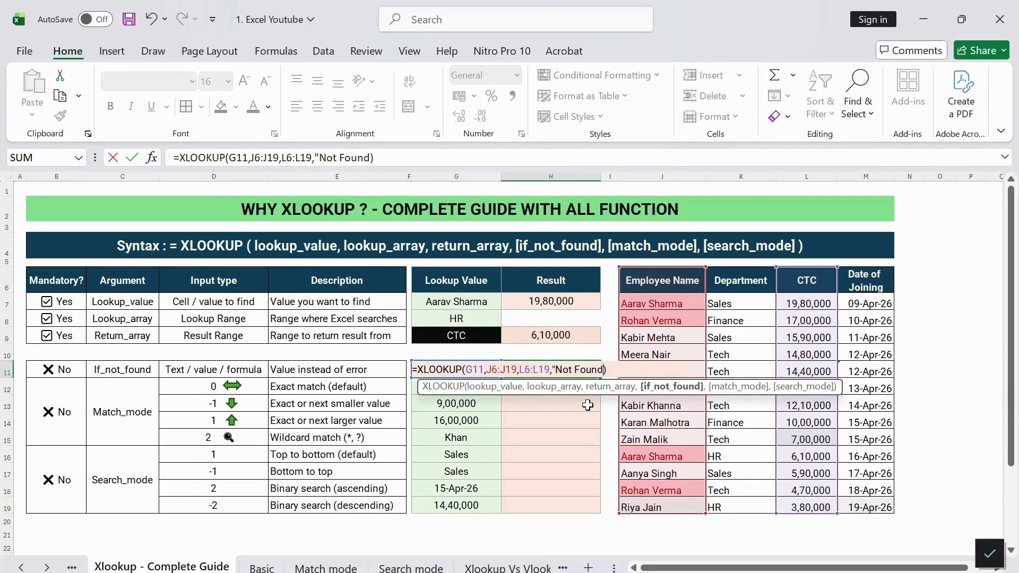
pyautogui.press('Return')
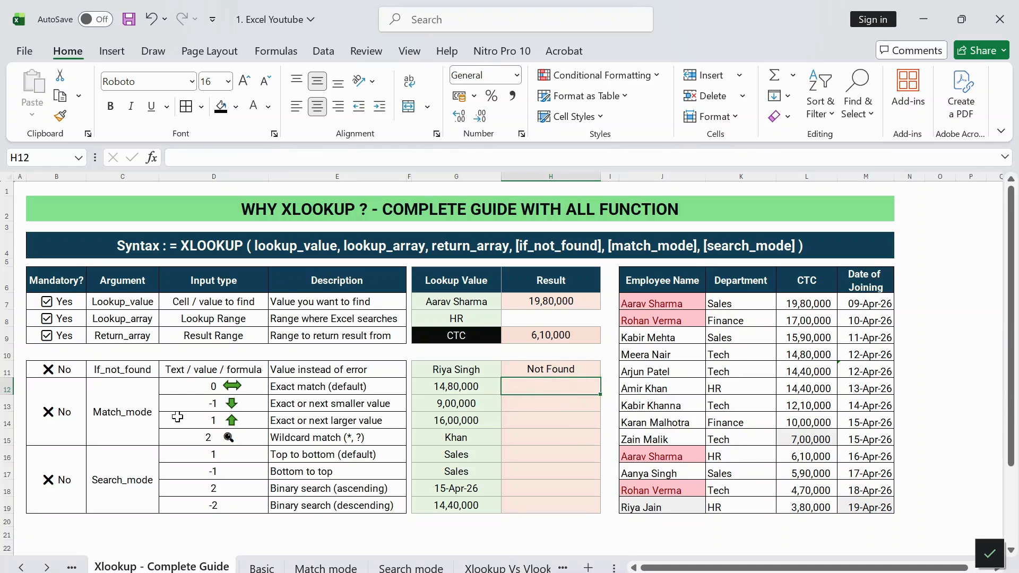
# Step: Review the Match_mode options and enter =XLOOKUP(G12,$L$6:$L$19,$J$6:$J$19) in H12 to return the employee with the exactly matching CTC
pyautogui.click(101, 425)
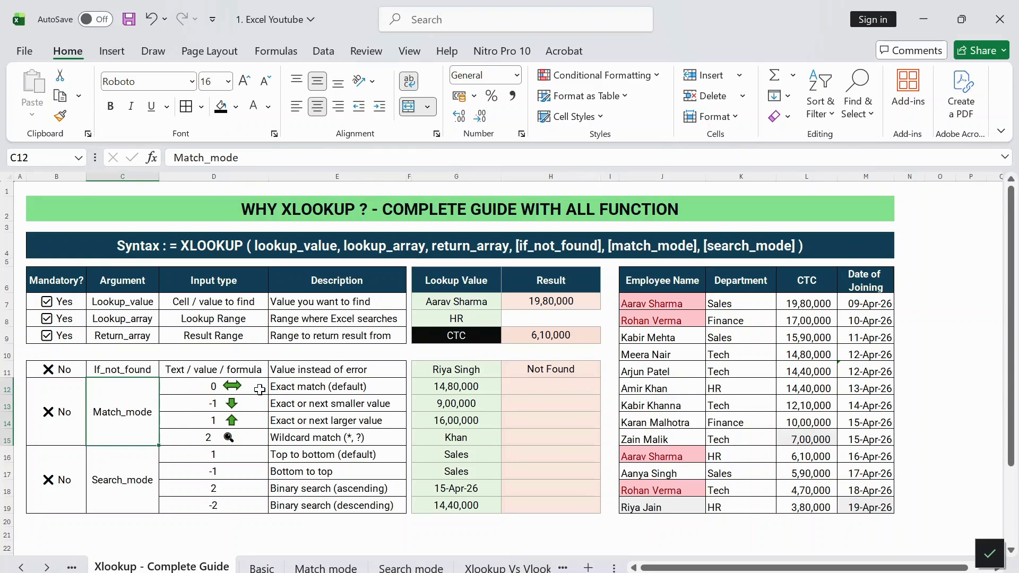
pyautogui.moveTo(260, 390); pyautogui.dragTo(260, 438)
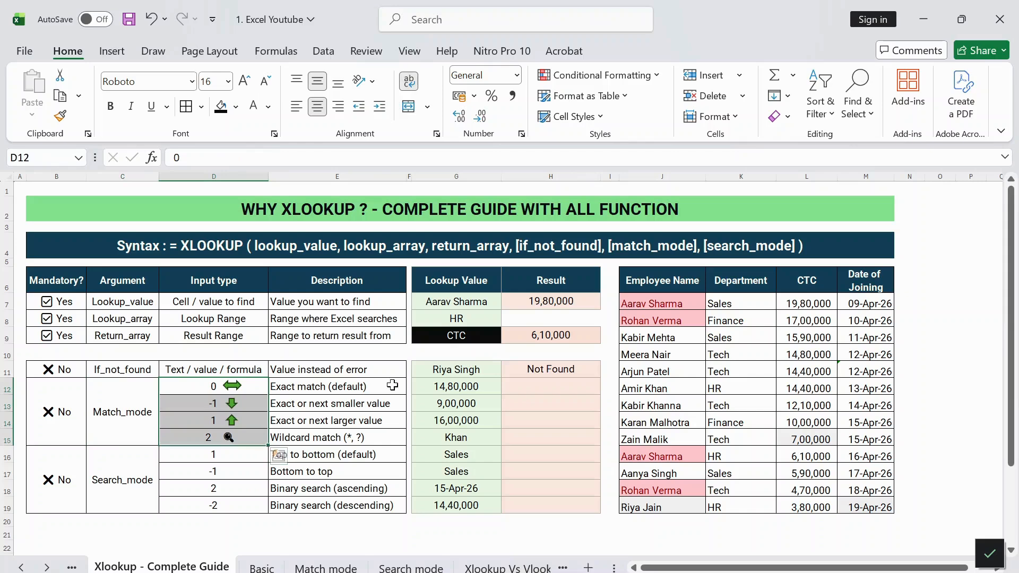
pyautogui.click(394, 386)
pyautogui.doubleClick(546, 388)
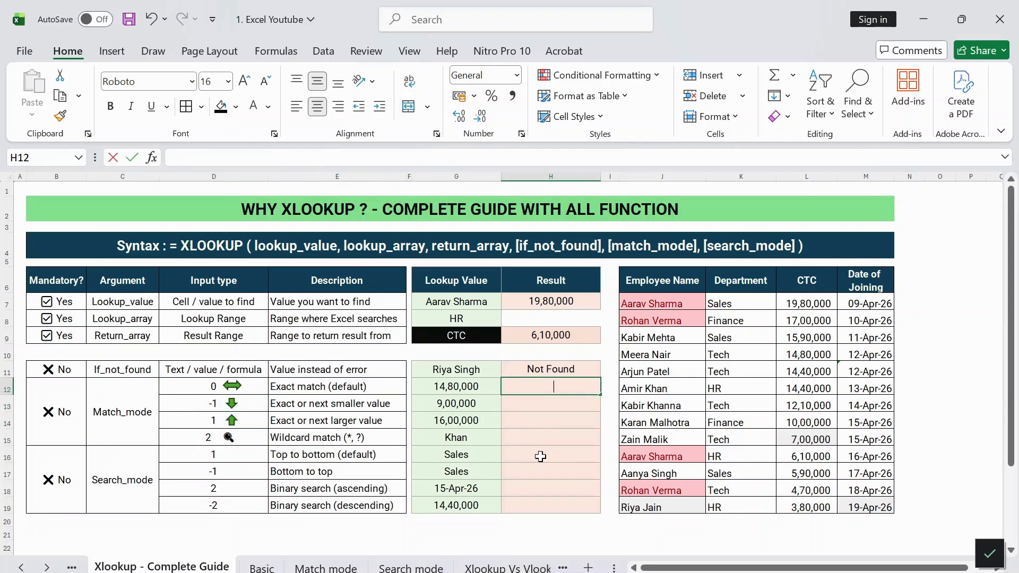
pyautogui.write('=XLOOKUP(')
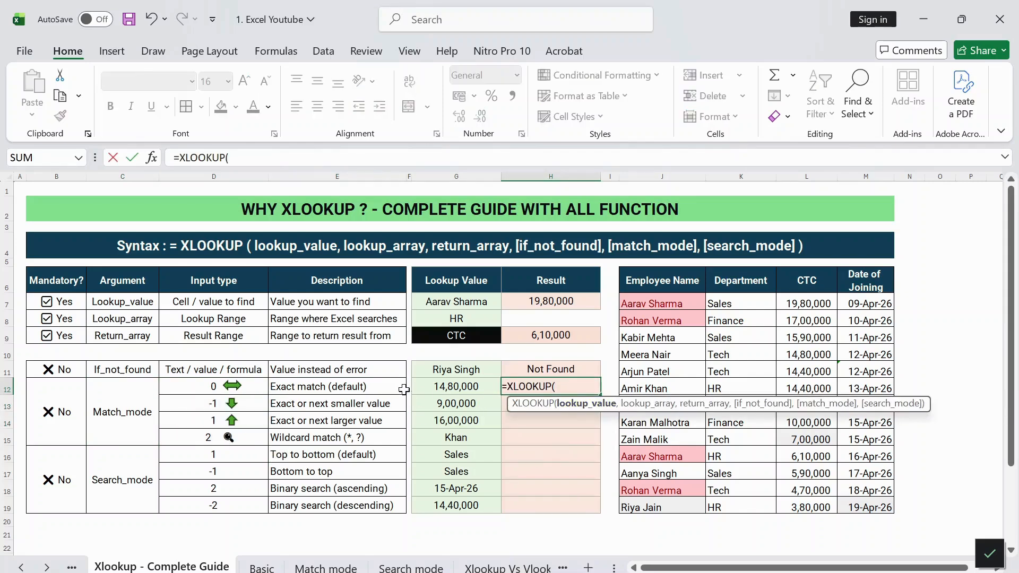
pyautogui.click(430, 387)
pyautogui.write(',')
pyautogui.click(787, 280)
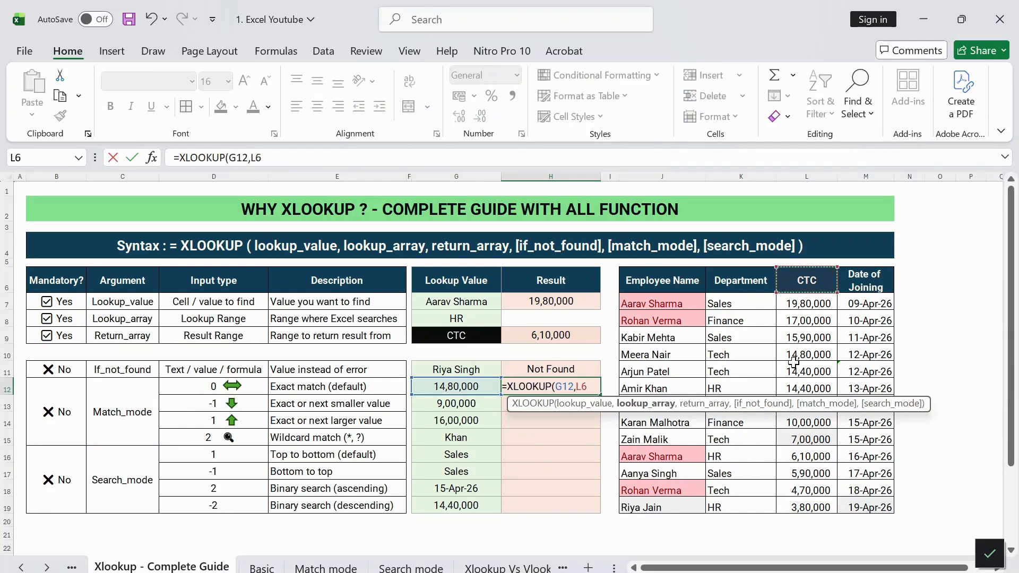
pyautogui.moveTo(793, 362); pyautogui.dragTo(806, 507)
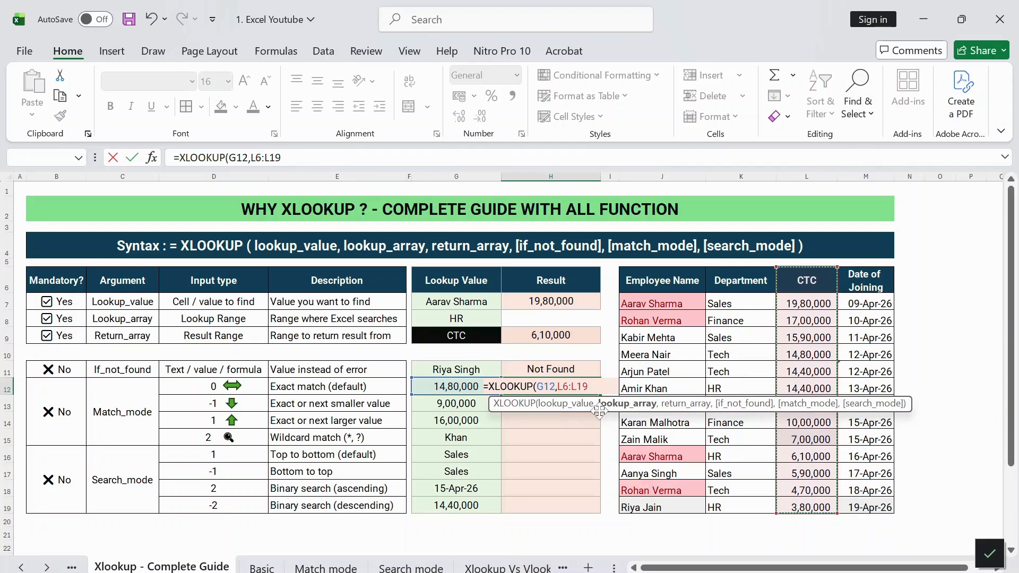
pyautogui.press('F4')
pyautogui.write(',')
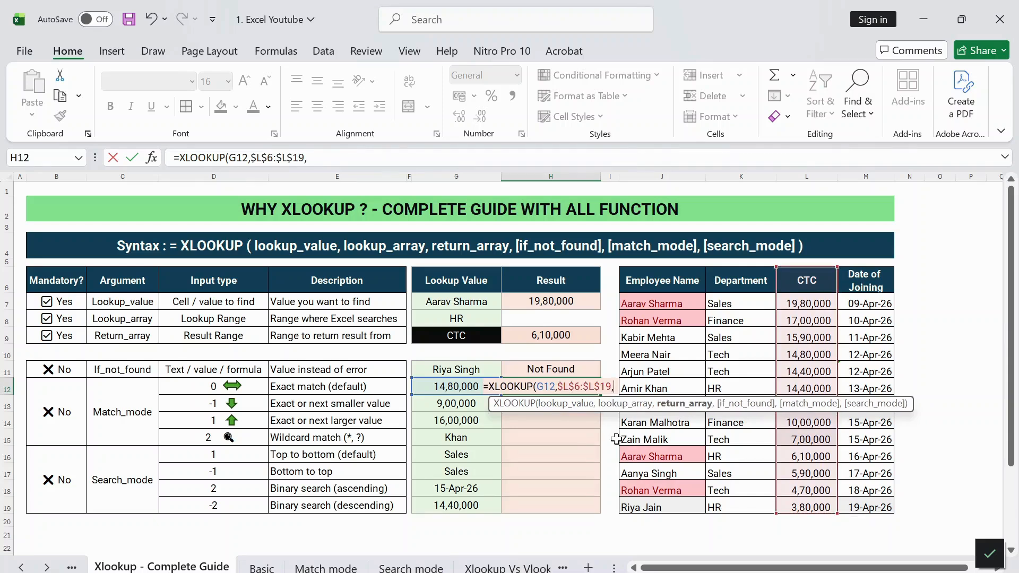
pyautogui.moveTo(693, 286); pyautogui.dragTo(689, 508)
pyautogui.press('F4')
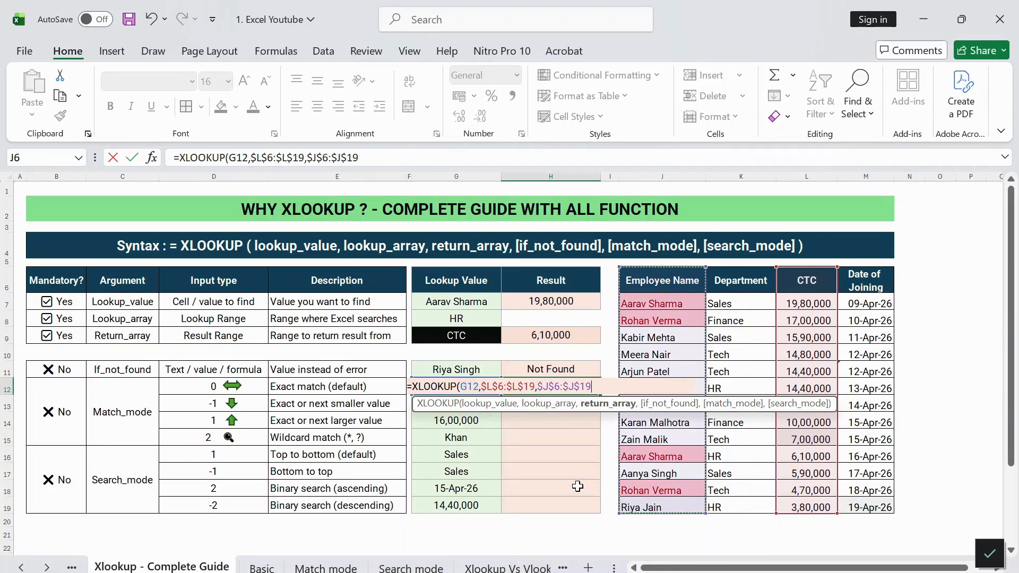
pyautogui.press('Return')
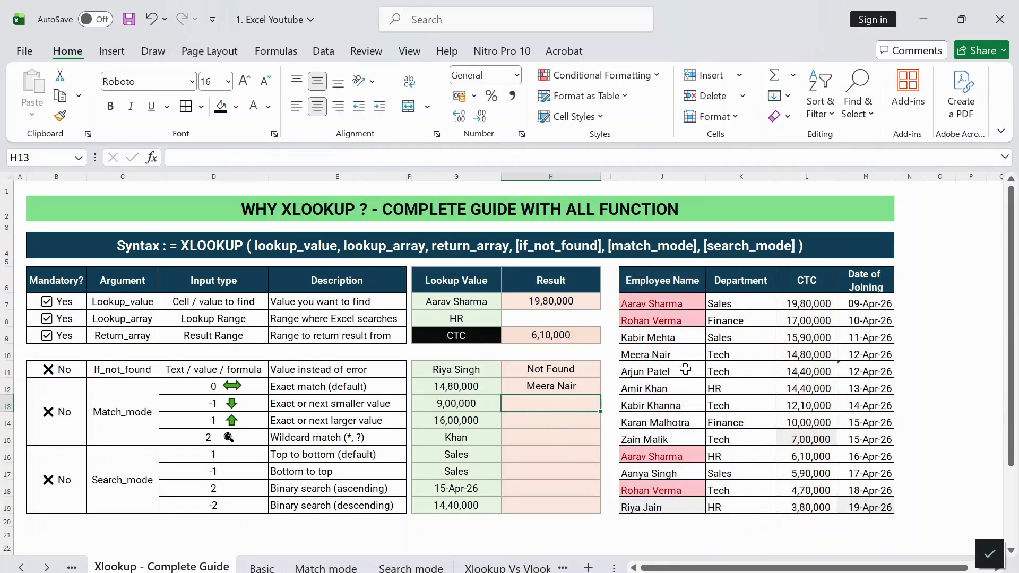
# Step: Copy the exact-match XLOOKUP formula from H12 down to H13 for the CTC in G13
pyautogui.moveTo(685, 355); pyautogui.dragTo(797, 356)
pyautogui.click(584, 387)
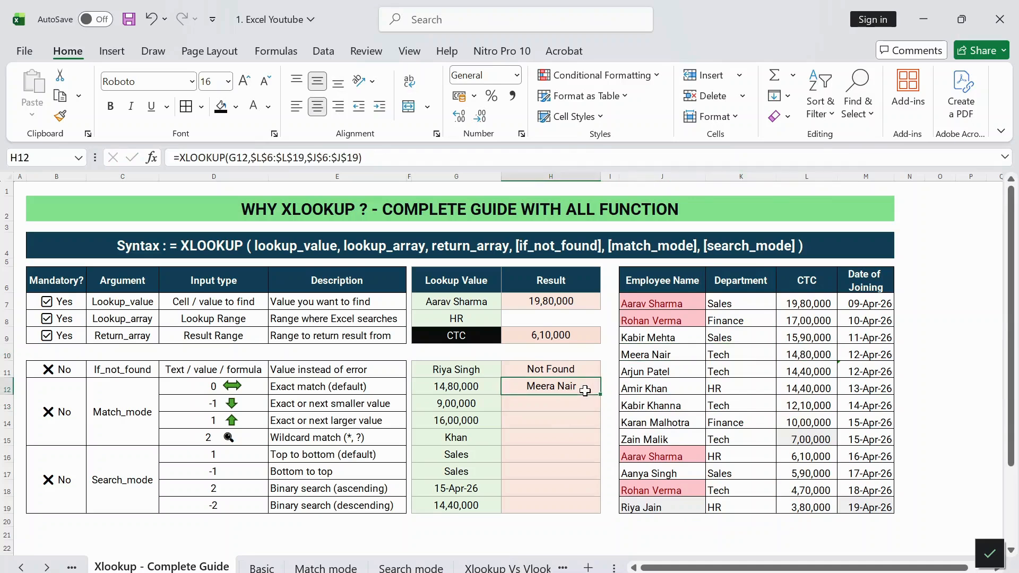
pyautogui.moveTo(601, 393); pyautogui.dragTo(603, 411)
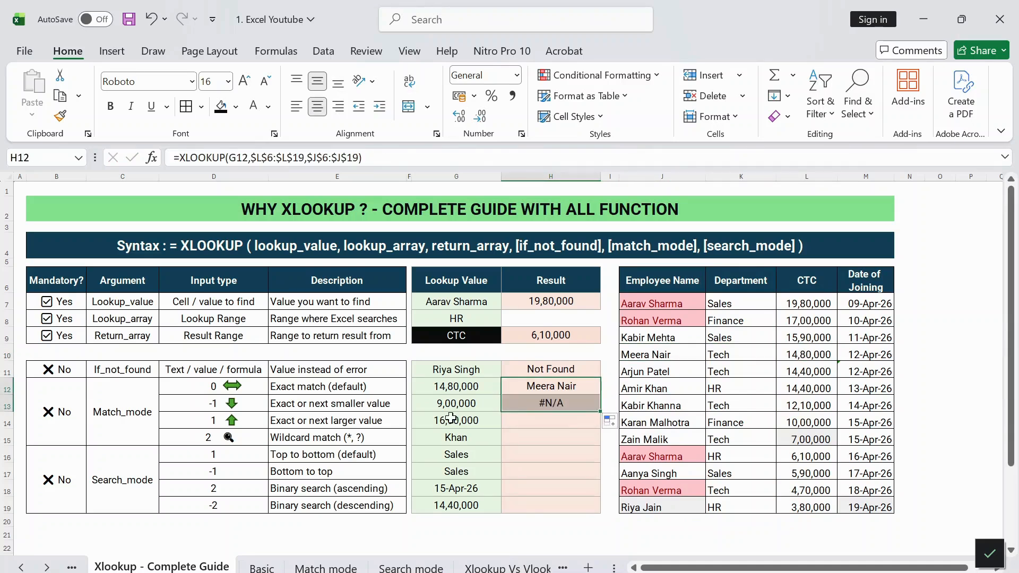
pyautogui.click(516, 403)
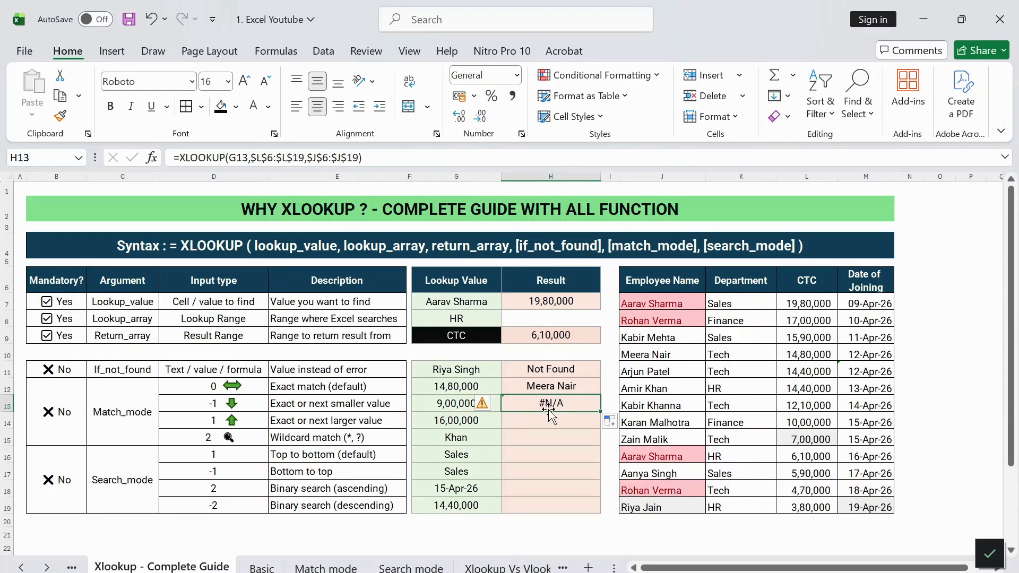
# Step: Add match_mode -1 (exact match or next smaller item) to the H13 formula, leaving if_not_found empty, and check it against table row 15
pyautogui.moveTo(684, 439); pyautogui.dragTo(827, 439)
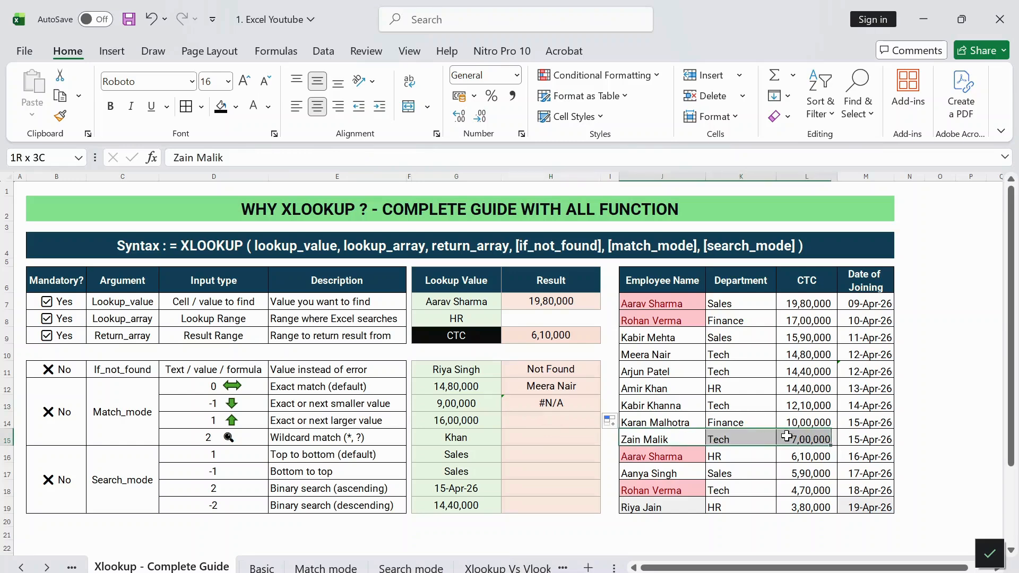
pyautogui.click(551, 403)
pyautogui.press('F2')
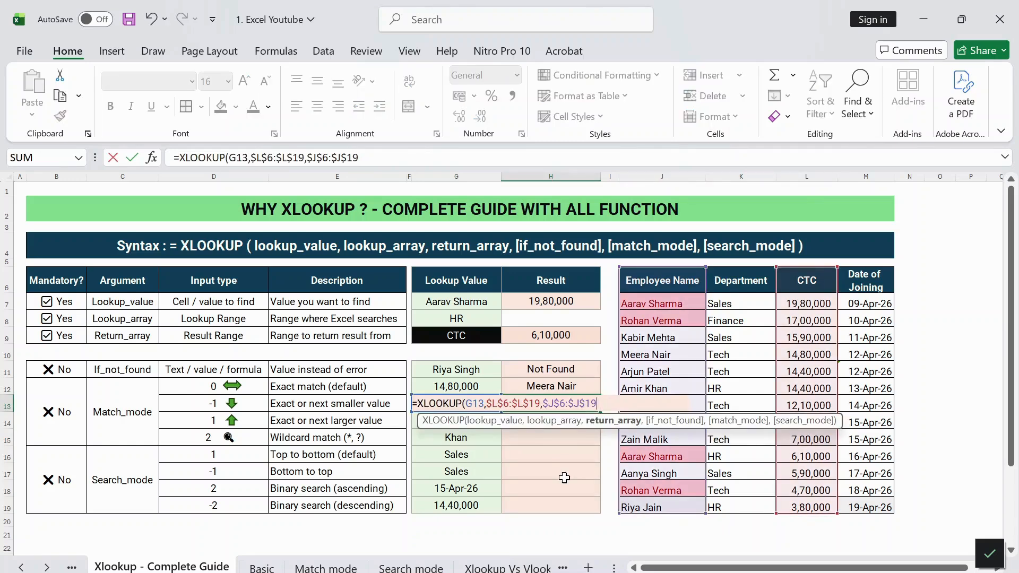
pyautogui.write(',')
pyautogui.write(',')
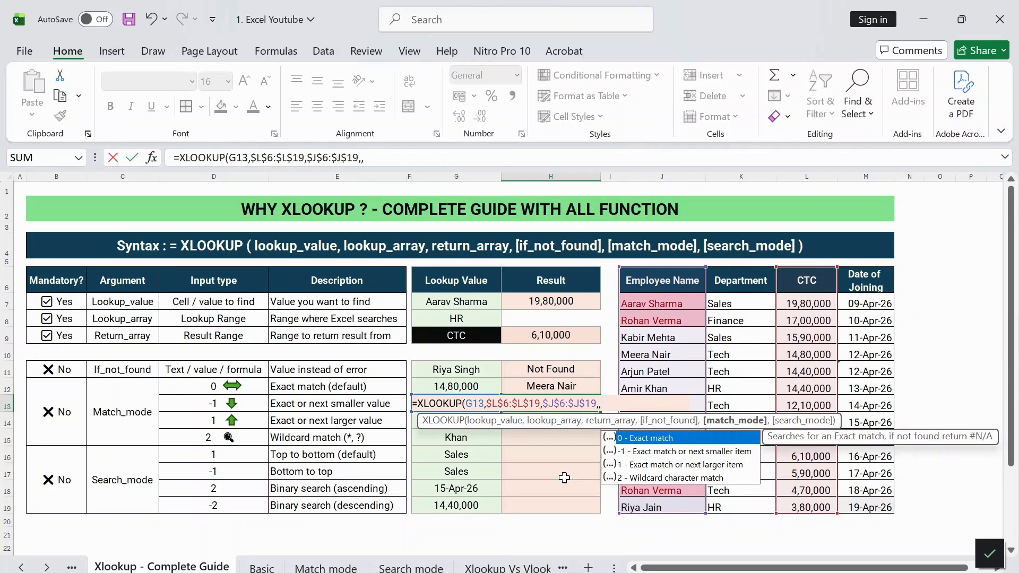
pyautogui.write('-1')
pyautogui.press('Return')
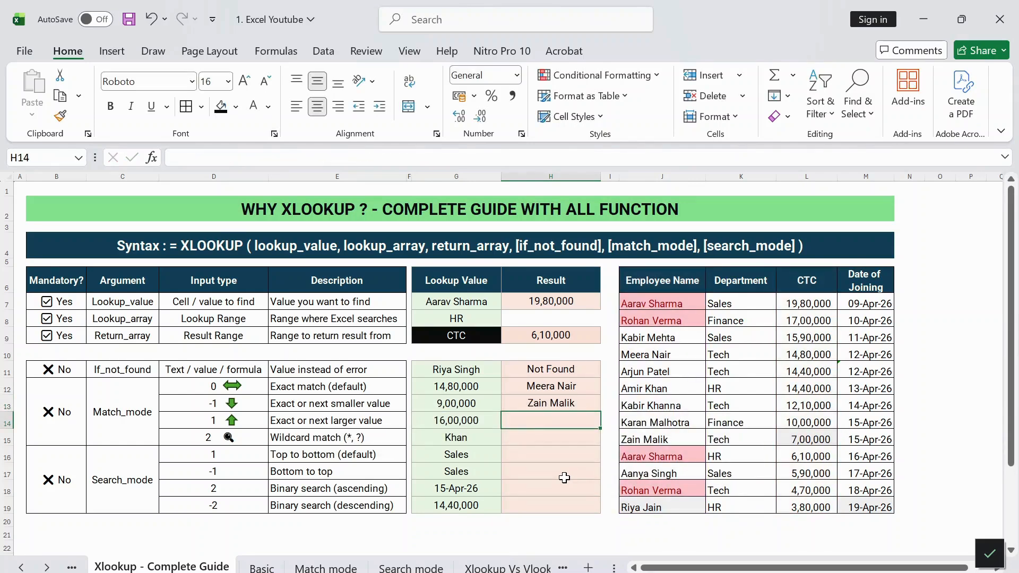
pyautogui.moveTo(682, 431); pyautogui.dragTo(809, 439)
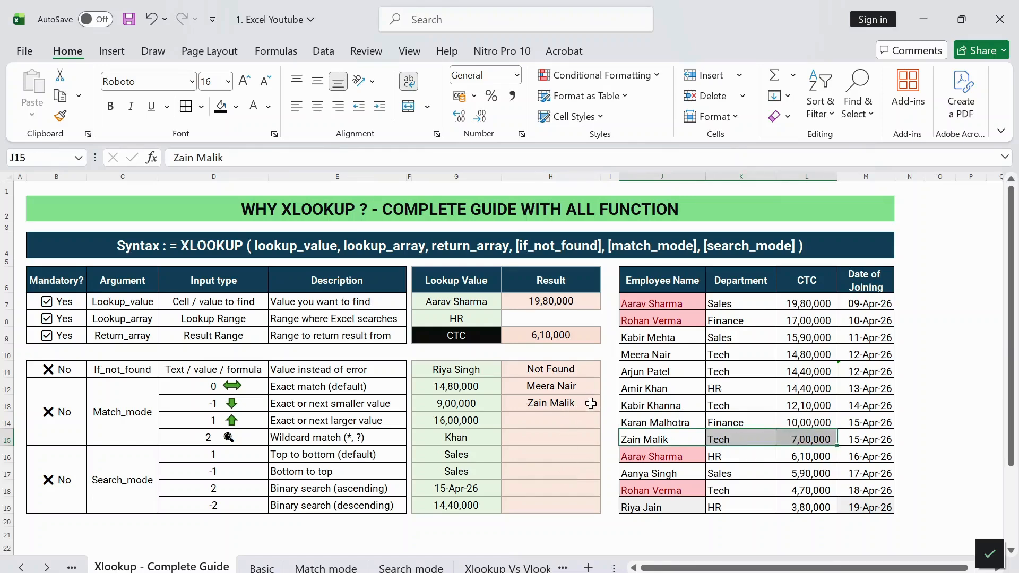
# Step: Build an XLOOKUP formula in H14 with lookup value G14, lookup array L6:L19, return array J6:J19 and an empty if_not_found
pyautogui.click(380, 422)
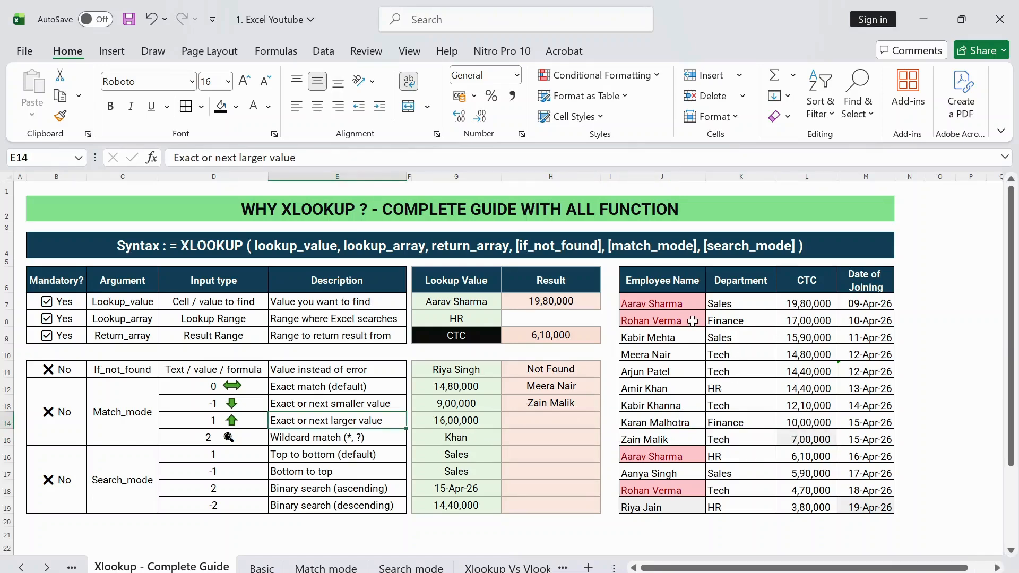
pyautogui.moveTo(697, 320); pyautogui.dragTo(808, 322)
pyautogui.click(536, 424)
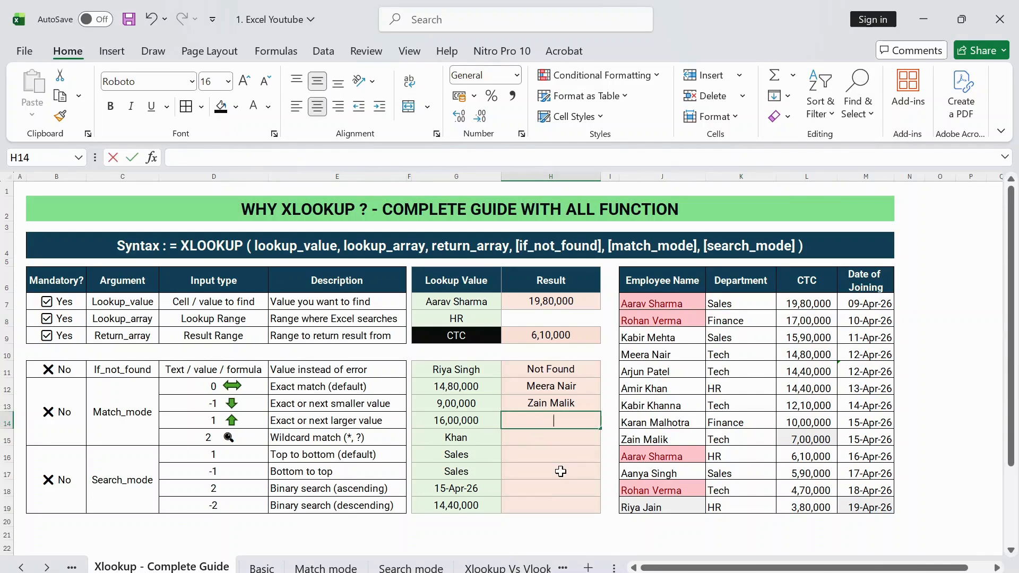
pyautogui.write('=XLOOKUP(')
pyautogui.click(491, 422)
pyautogui.write(',')
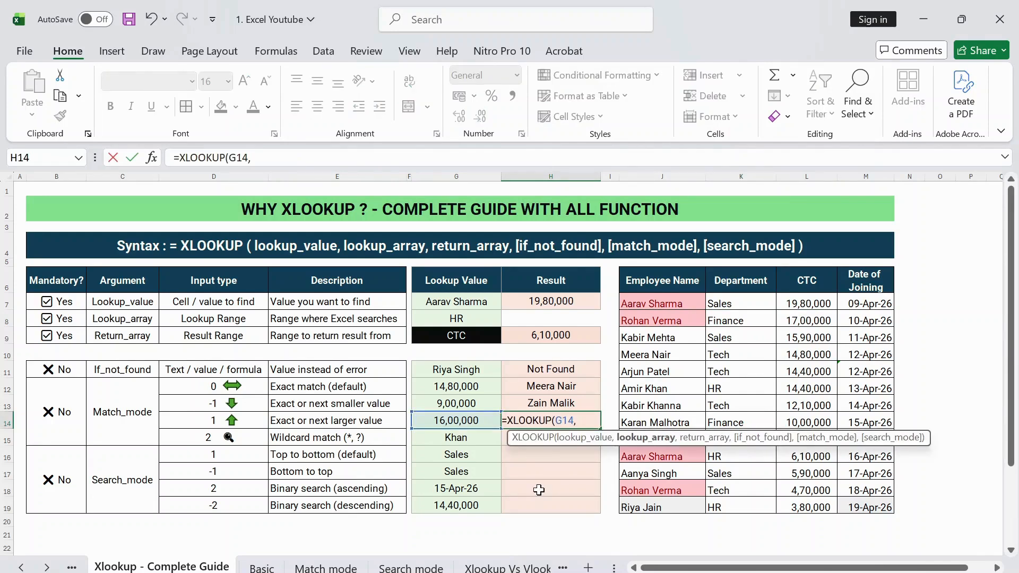
pyautogui.moveTo(790, 282); pyautogui.dragTo(809, 508)
pyautogui.write(',')
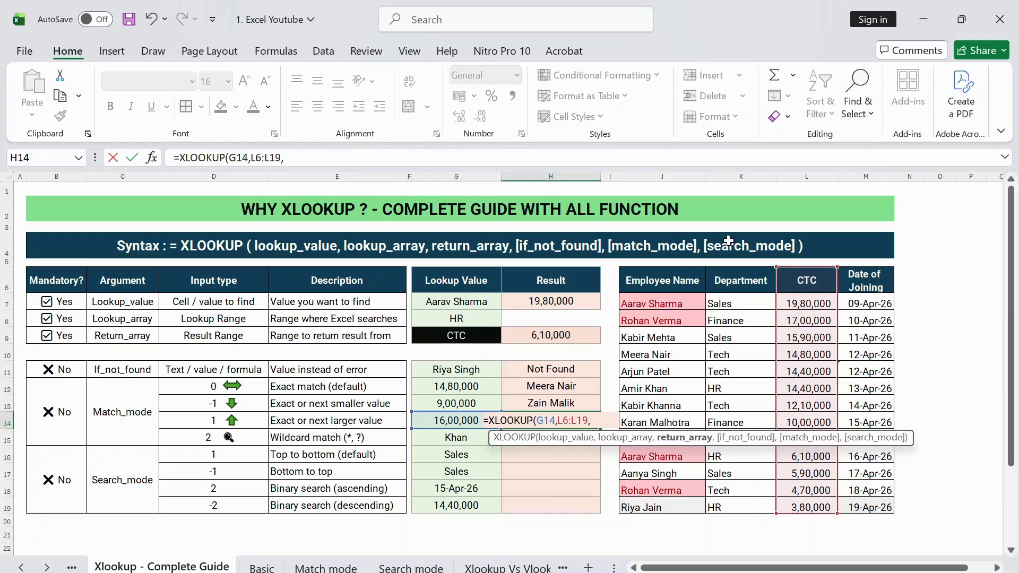
pyautogui.moveTo(620, 285); pyautogui.dragTo(658, 510)
pyautogui.write(',,')
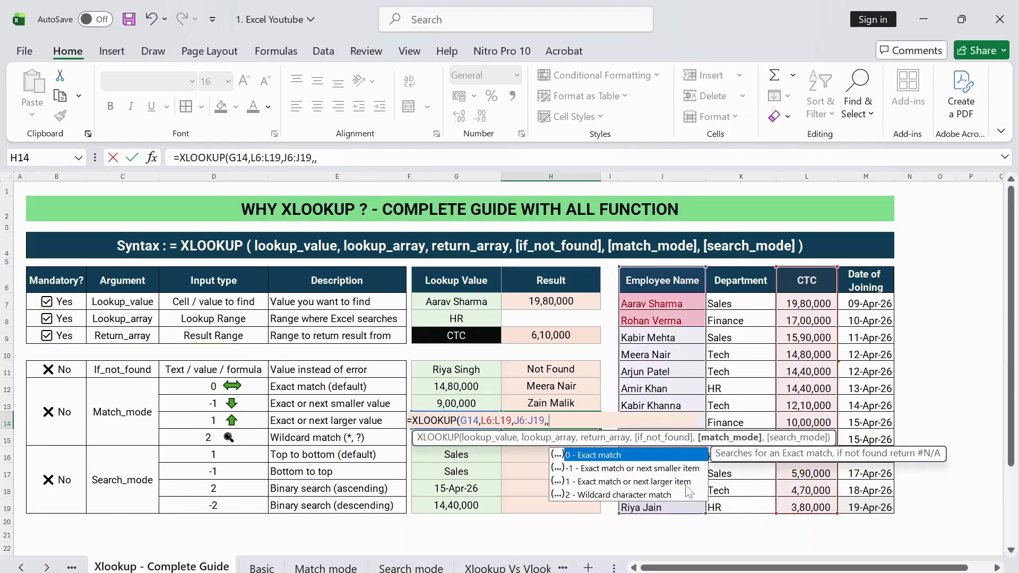
# Step: Complete the H14 formula with match_mode 1 (exact match or next larger item) and compare it with table row 8
pyautogui.press('Down')
pyautogui.press('Down')
pyautogui.press('Tab')
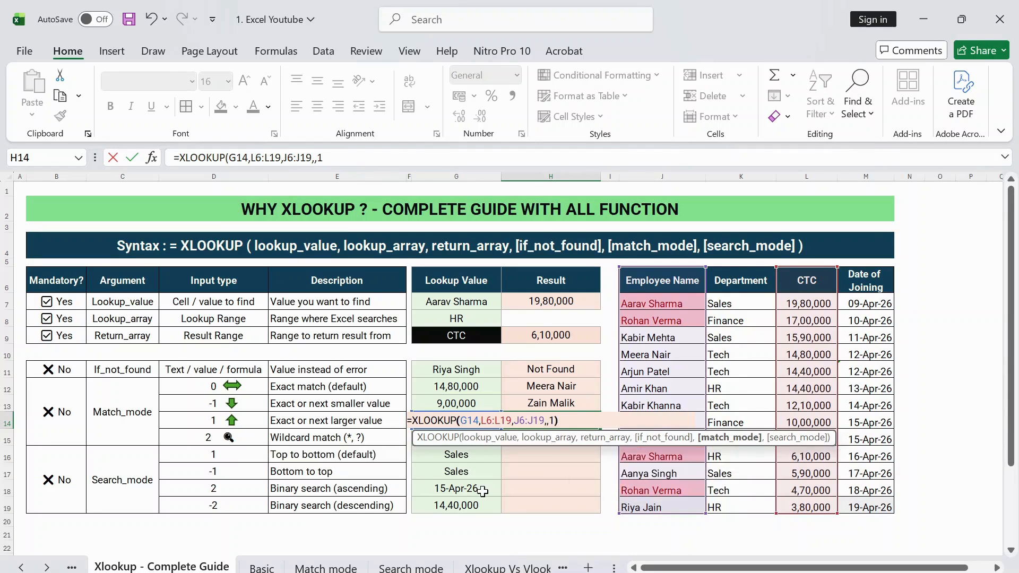
pyautogui.write(')')
pyautogui.press('Return')
pyautogui.moveTo(658, 320); pyautogui.dragTo(810, 321)
# Step: Review the wildcard lookup's surname in the table and start an XLOOKUP formula in H15 with lookup value "*"&G15
pyautogui.click(534, 440)
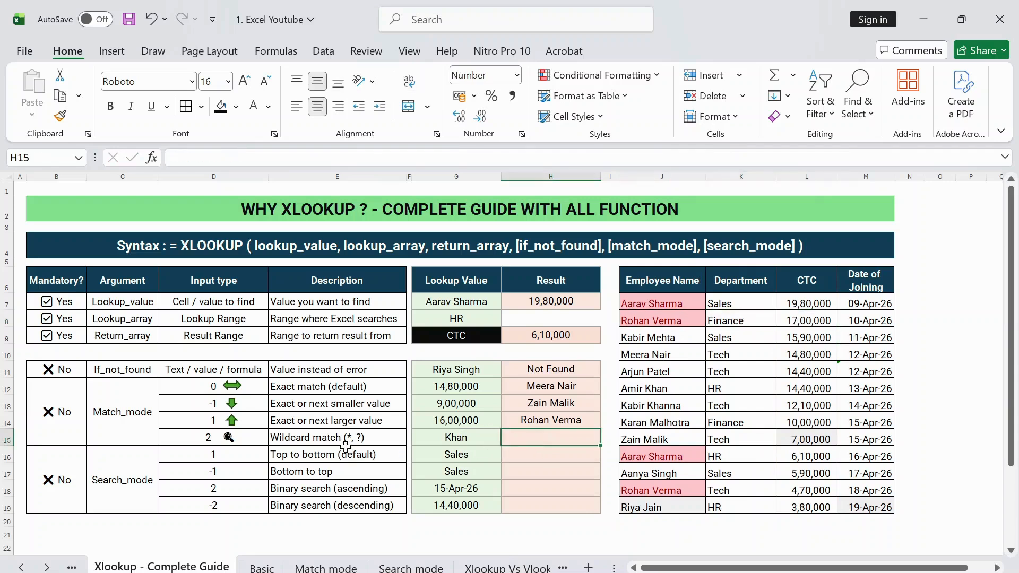
pyautogui.click(497, 438)
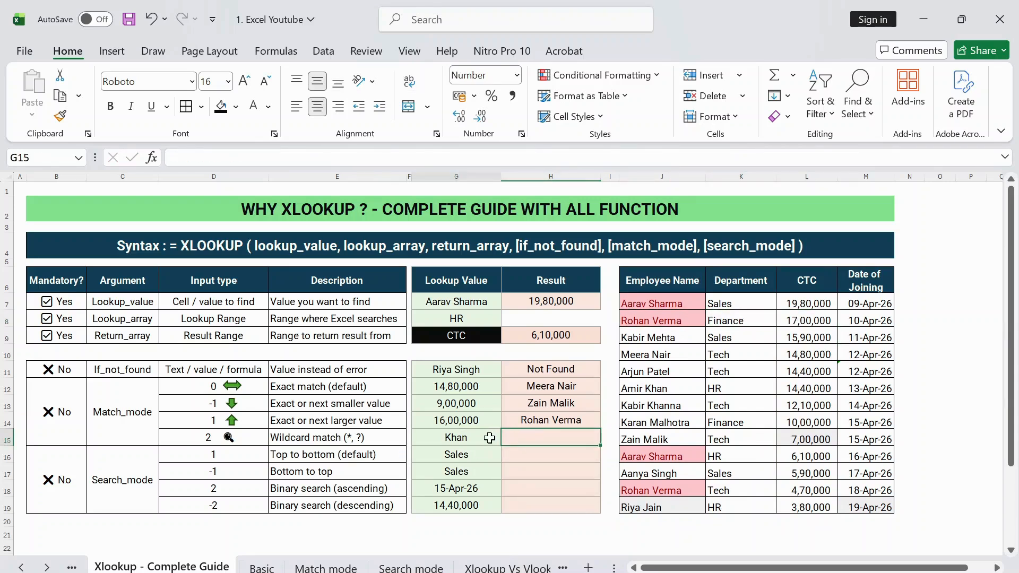
pyautogui.click(683, 390)
pyautogui.moveTo(683, 390); pyautogui.dragTo(817, 393)
pyautogui.click(743, 389)
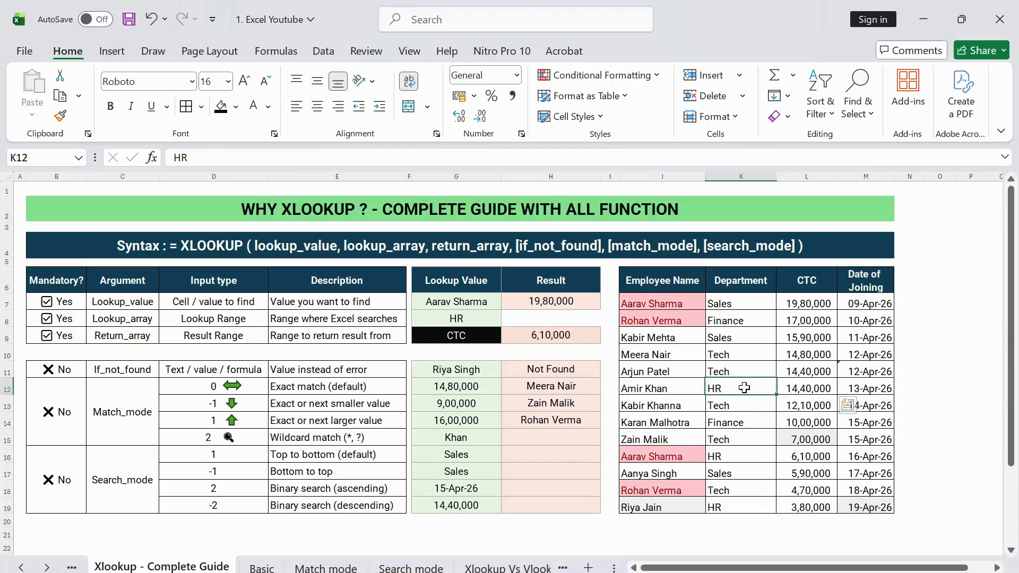
pyautogui.click(544, 440)
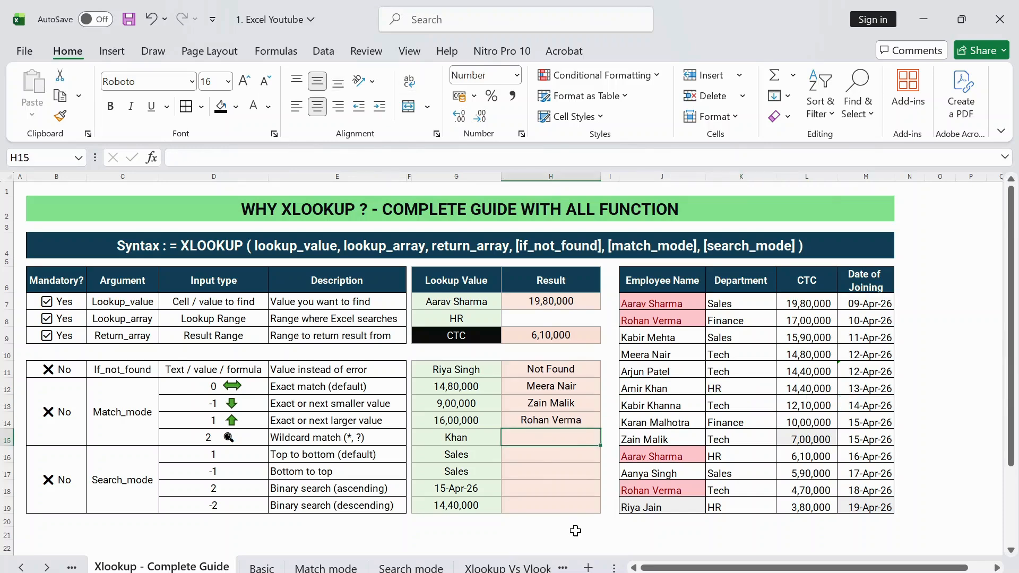
pyautogui.write('=XLOOKUP(')
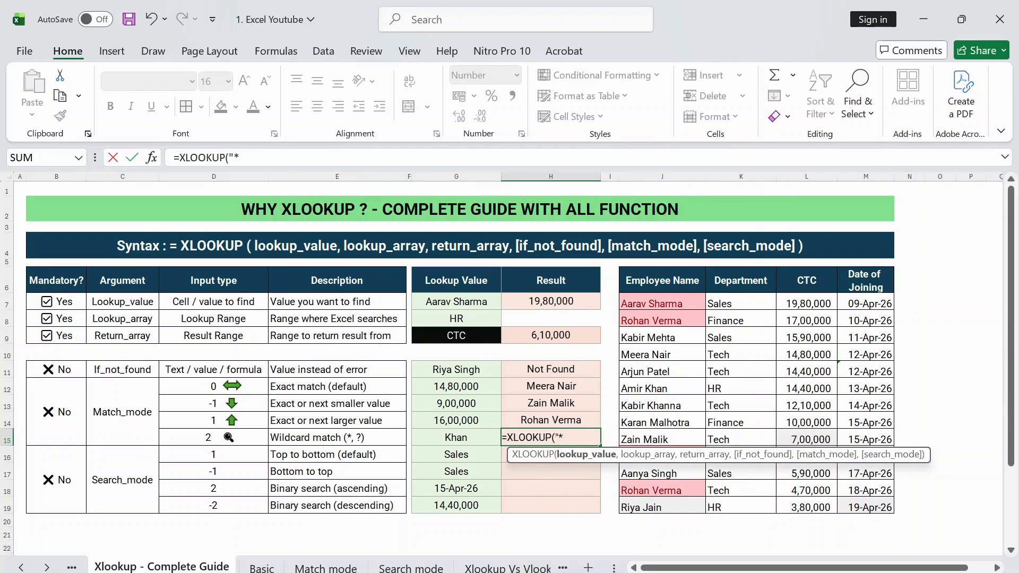
pyautogui.write('"*"&')
pyautogui.click(433, 436)
pyautogui.write(',')
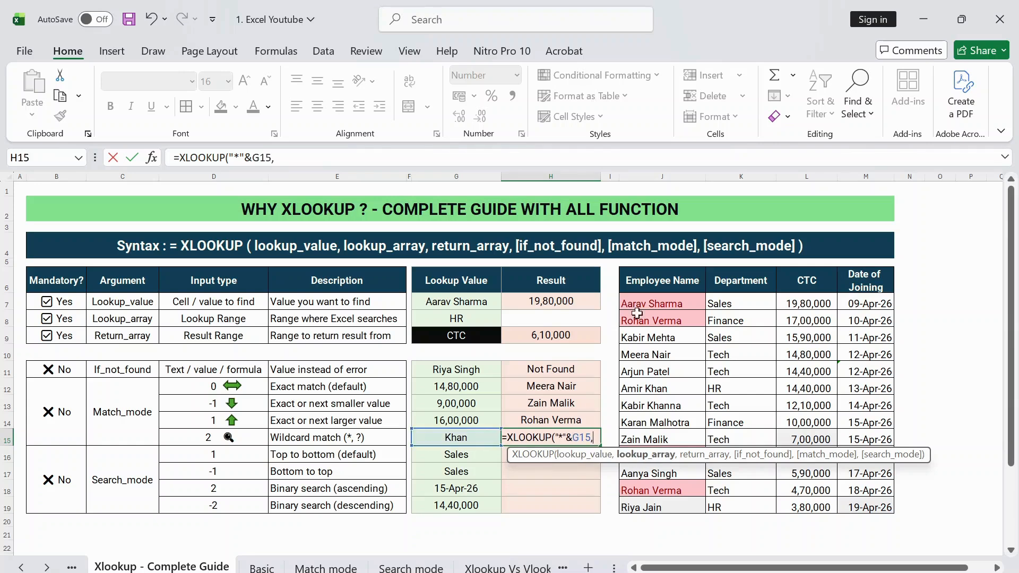
# Step: Set the H15 formula's lookup array to J6:J19 and its return array to K6:K19
pyautogui.click(646, 283)
pyautogui.moveTo(646, 284); pyautogui.dragTo(684, 509)
pyautogui.write(',')
pyautogui.click(722, 274)
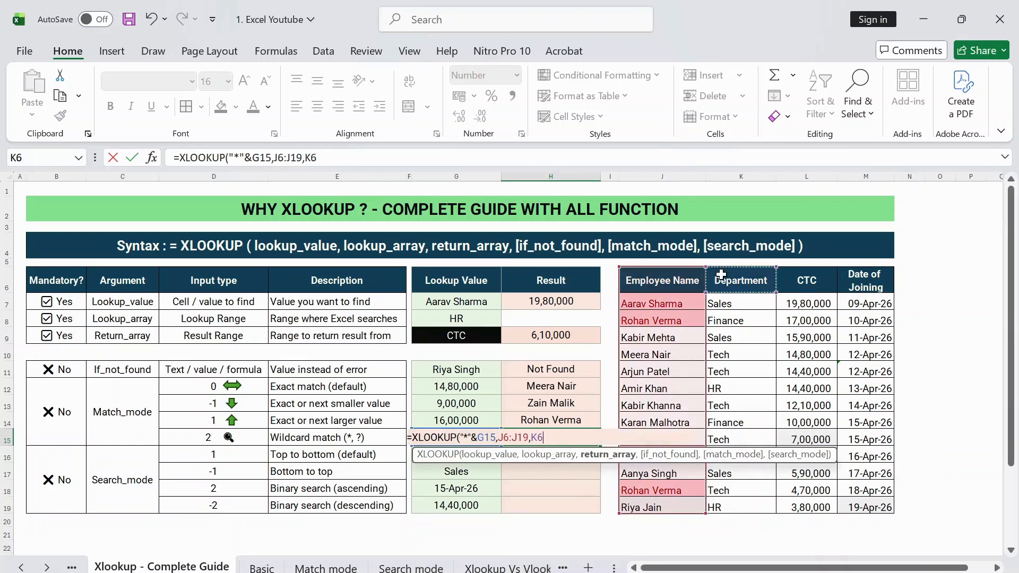
pyautogui.hotkey('ctrl', 'shift', 'Down')
pyautogui.write(',')
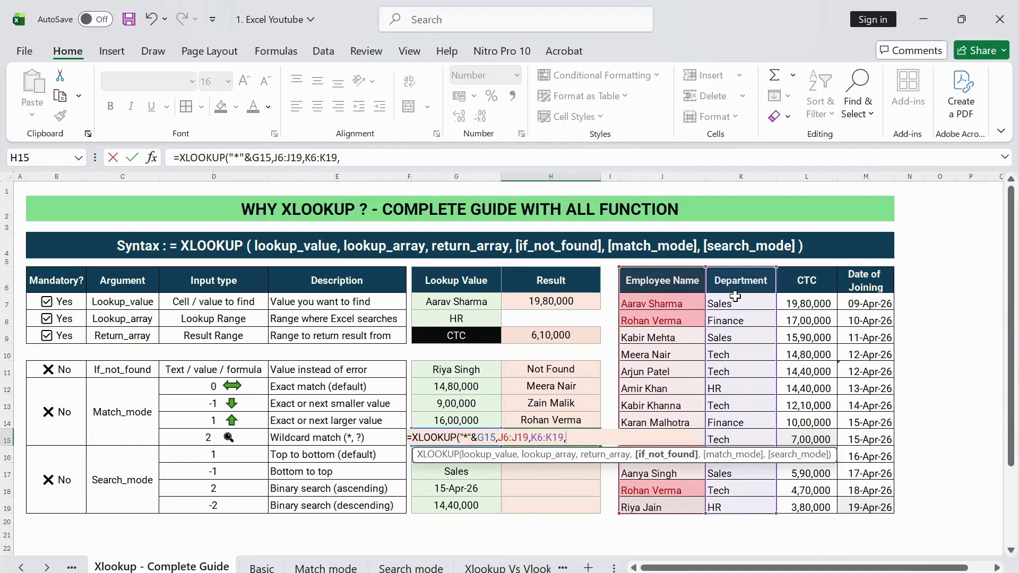
# Step: Complete the H15 formula with an empty if_not_found and match_mode 2 (wildcard character match), and check it against table row 12
pyautogui.write(',')
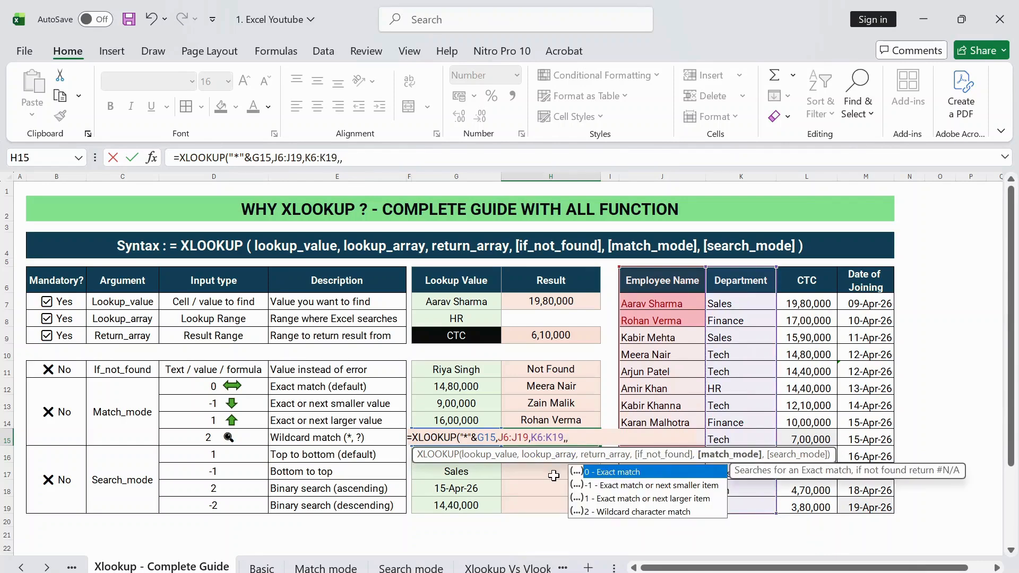
pyautogui.press('Down')
pyautogui.press('Down')
pyautogui.press('Down')
pyautogui.press('Tab')
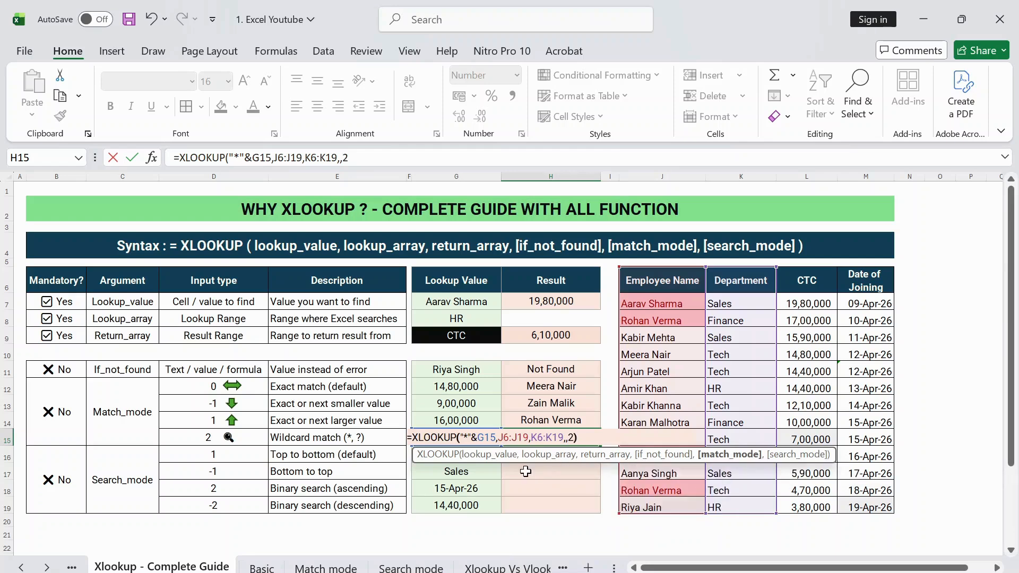
pyautogui.press('Return')
pyautogui.moveTo(676, 389); pyautogui.dragTo(734, 389)
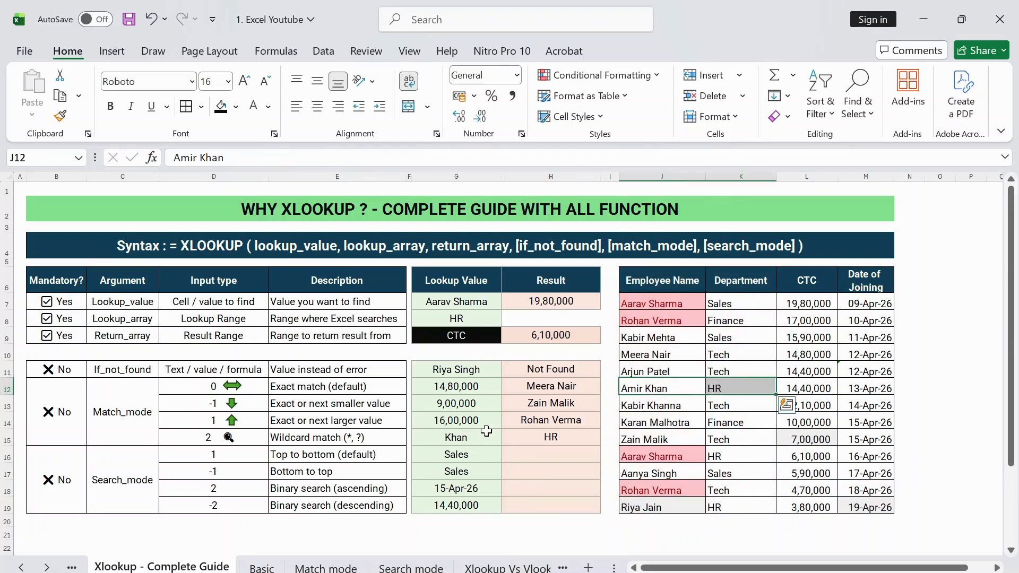
# Step: Replace the lookup value in G15 with the surname of the employee in row 11 and compare the H15 result with that row
pyautogui.click(480, 436)
pyautogui.write('Patel')
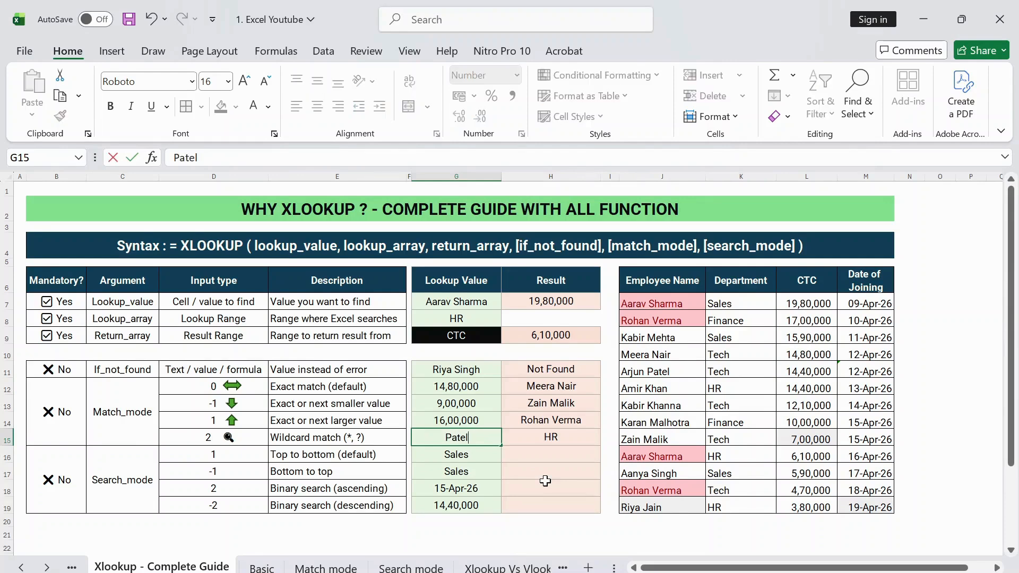
pyautogui.press('Return')
pyautogui.moveTo(683, 374); pyautogui.dragTo(738, 376)
pyautogui.click(487, 436)
pyautogui.click(586, 436)
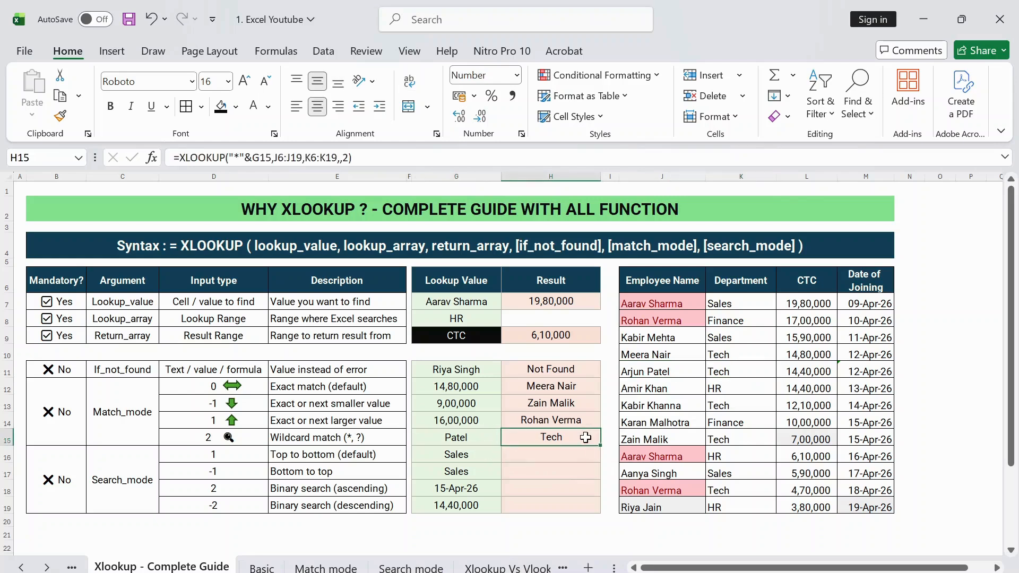
# Step: Review search mode 1 and the Sales entries, and start an XLOOKUP formula in H16 with lookup value G16
pyautogui.click(276, 455)
pyautogui.click(242, 451)
pyautogui.click(481, 456)
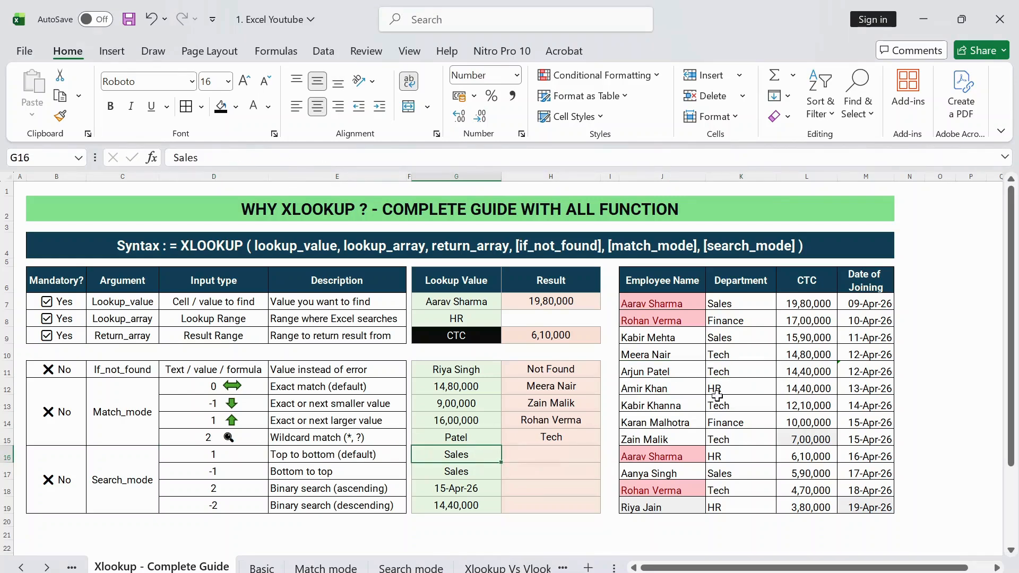
pyautogui.moveTo(738, 338); pyautogui.dragTo(801, 344)
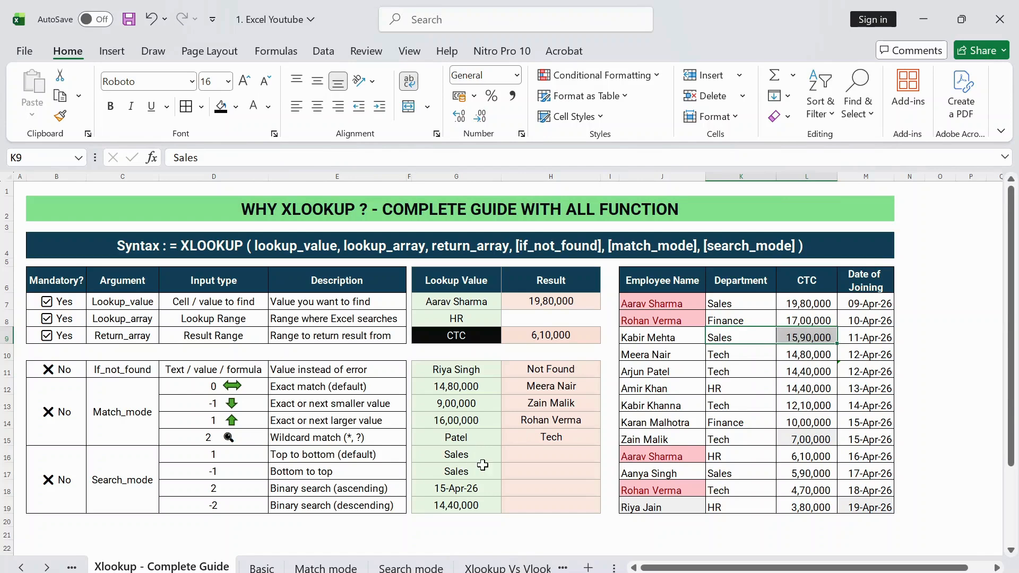
pyautogui.click(539, 457)
pyautogui.write('=xl')
pyautogui.press('Tab')
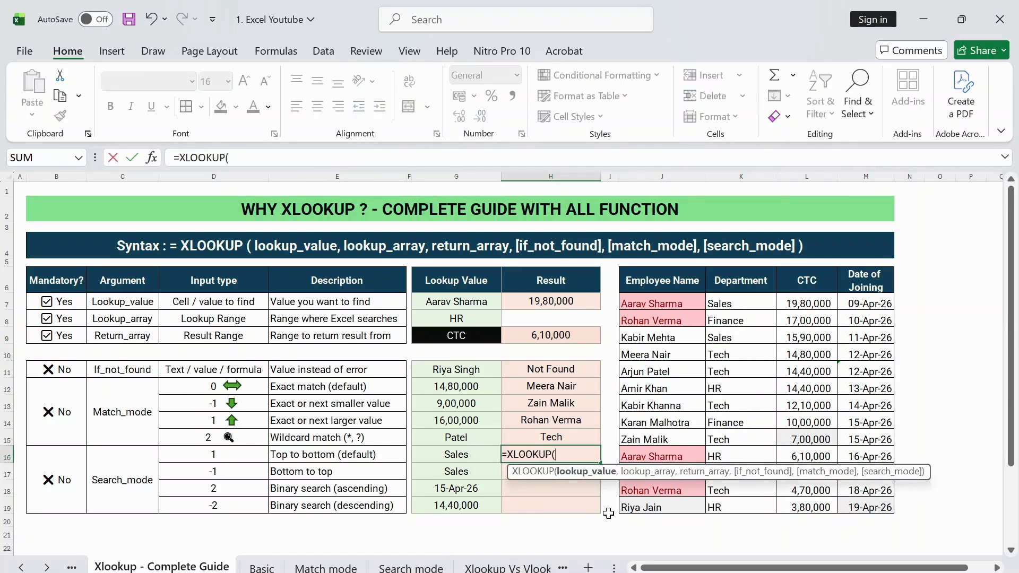
pyautogui.click(489, 455)
pyautogui.write(',')
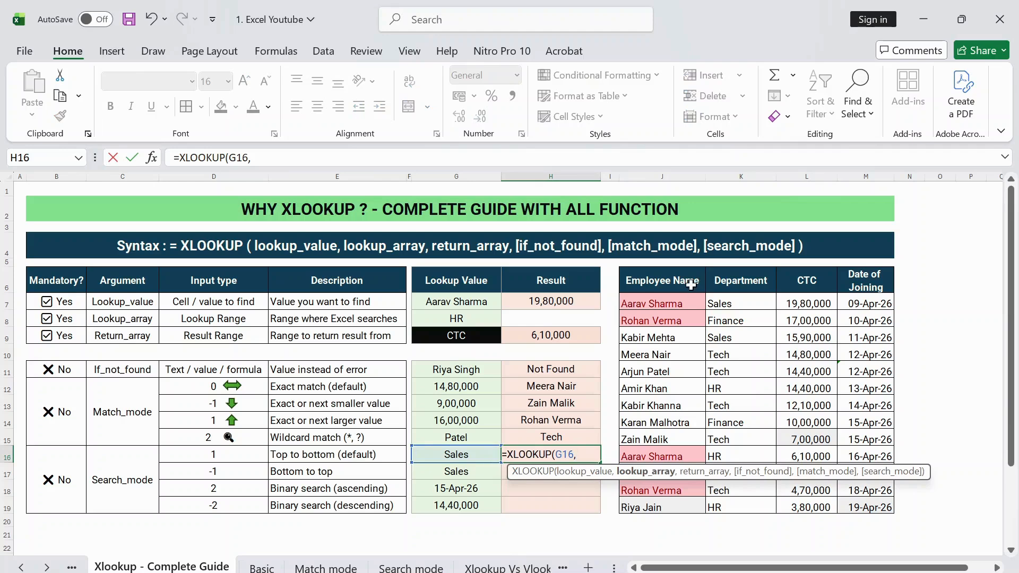
# Step: Set the H16 formula's lookup array to K6:K19 and its return array to L6:L19
pyautogui.click(745, 285)
pyautogui.hotkey('ctrl', 'shift', 'Down')
pyautogui.write(',')
pyautogui.click(785, 285)
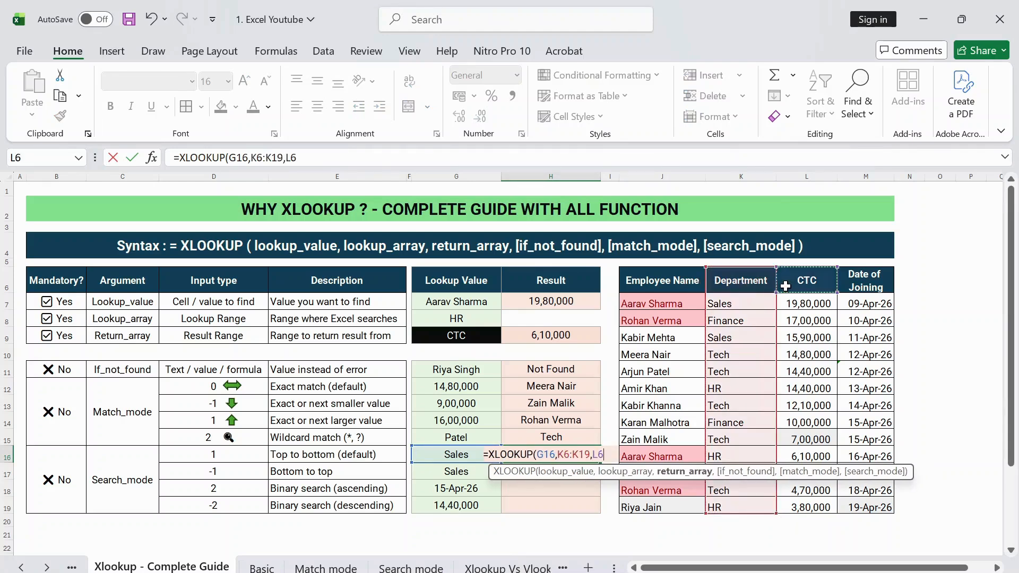
pyautogui.hotkey('ctrl', 'shift', 'Down')
# Step: Complete the H16 formula with if_not_found and match_mode empty and search_mode 1, and check it against the table's Sales rows
pyautogui.write(',,')
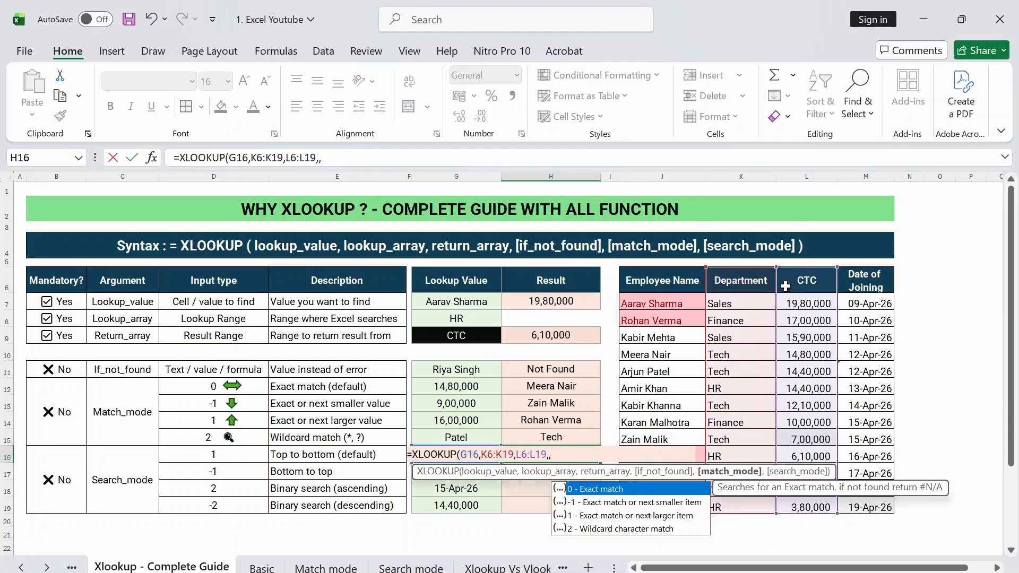
pyautogui.write(',1)')
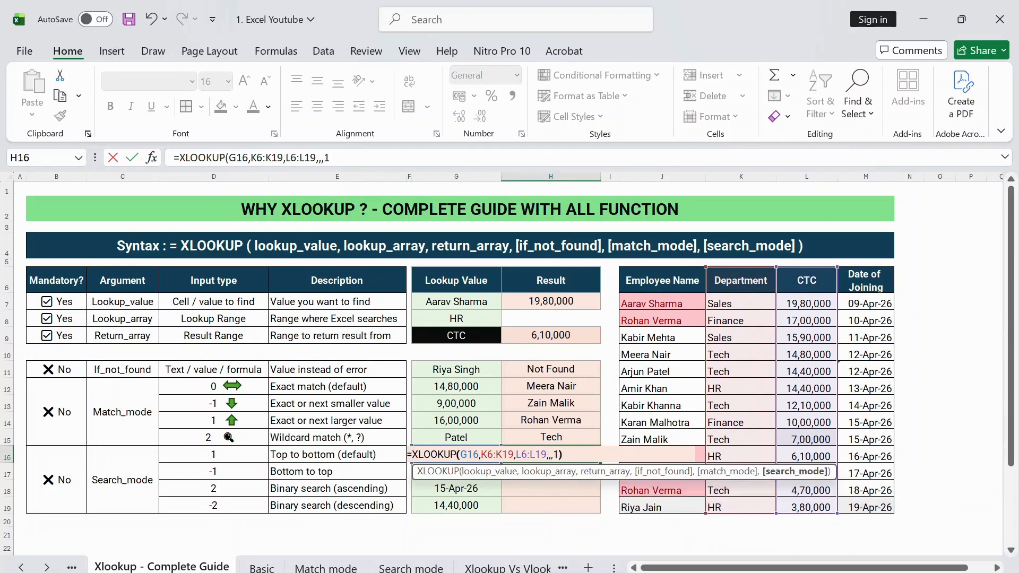
pyautogui.press('Return')
pyautogui.click(541, 455)
pyautogui.click(753, 303)
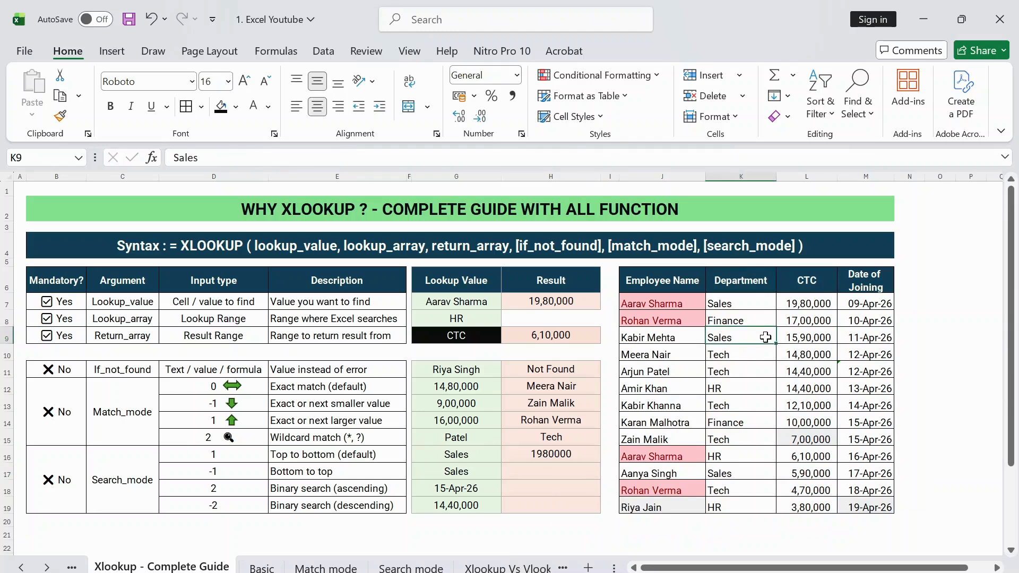
# Step: Compare the H16 result with the first Sales row in K7:L7 and re-enter the H16 formula
pyautogui.moveTo(782, 306); pyautogui.dragTo(796, 308)
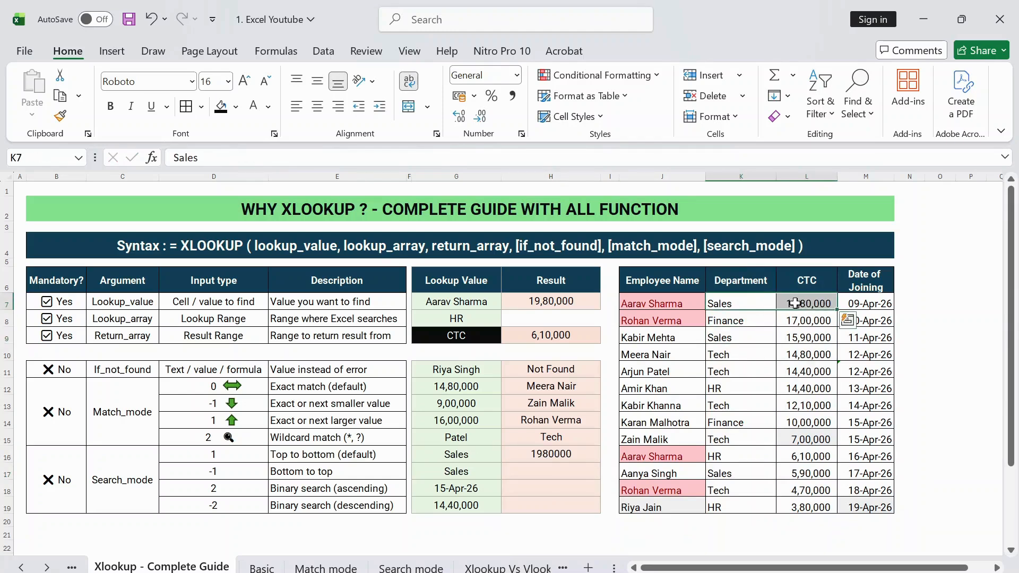
pyautogui.doubleClick(568, 450)
pyautogui.press('BackSpace')
pyautogui.press('Return')
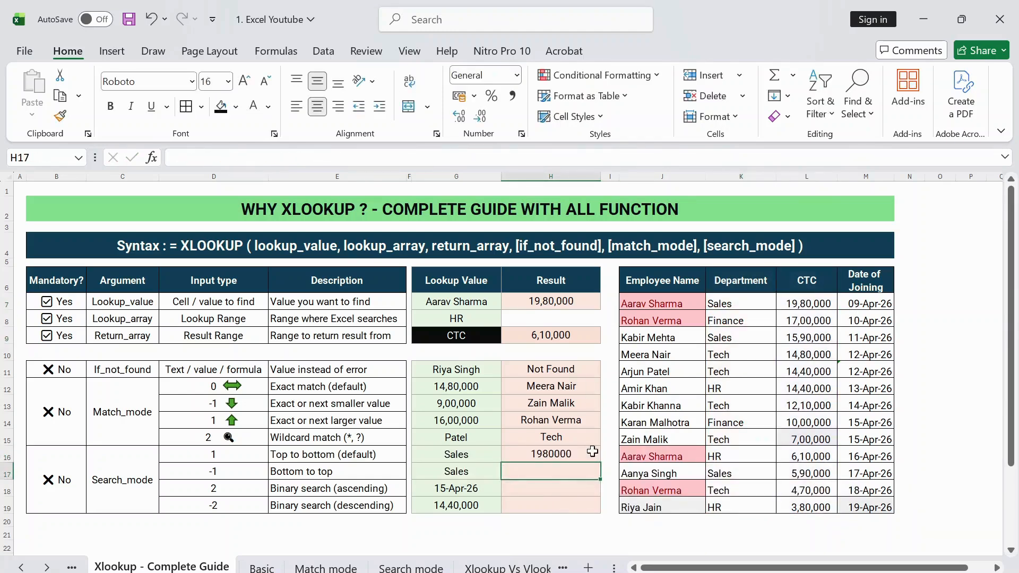
pyautogui.click(592, 452)
pyautogui.press('Down')
# Step: Review the last Sales row in K17:L17 and start an XLOOKUP formula in H17 with lookup value G17
pyautogui.moveTo(732, 472); pyautogui.dragTo(796, 473)
pyautogui.click(549, 472)
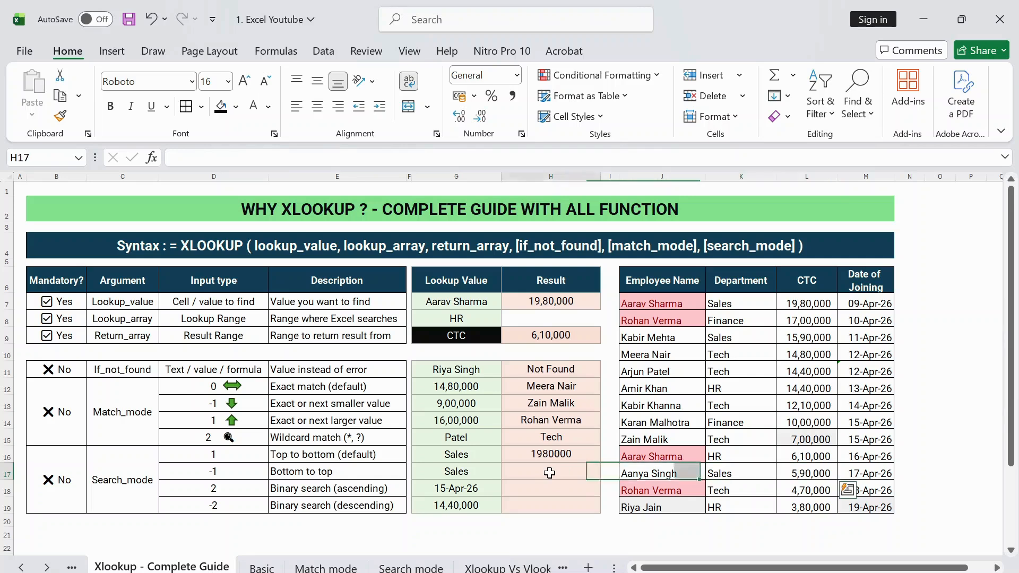
pyautogui.write('=xl')
pyautogui.press('Tab')
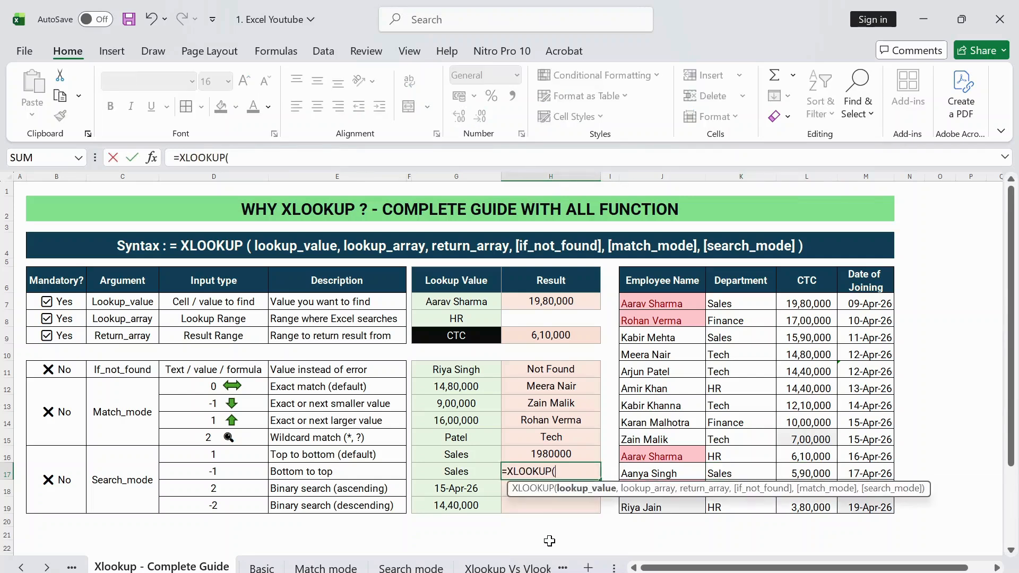
pyautogui.click(481, 475)
pyautogui.write(',')
# Step: Set the H17 formula's lookup array to K6:K19 and its return array to L6:L19
pyautogui.click(763, 271)
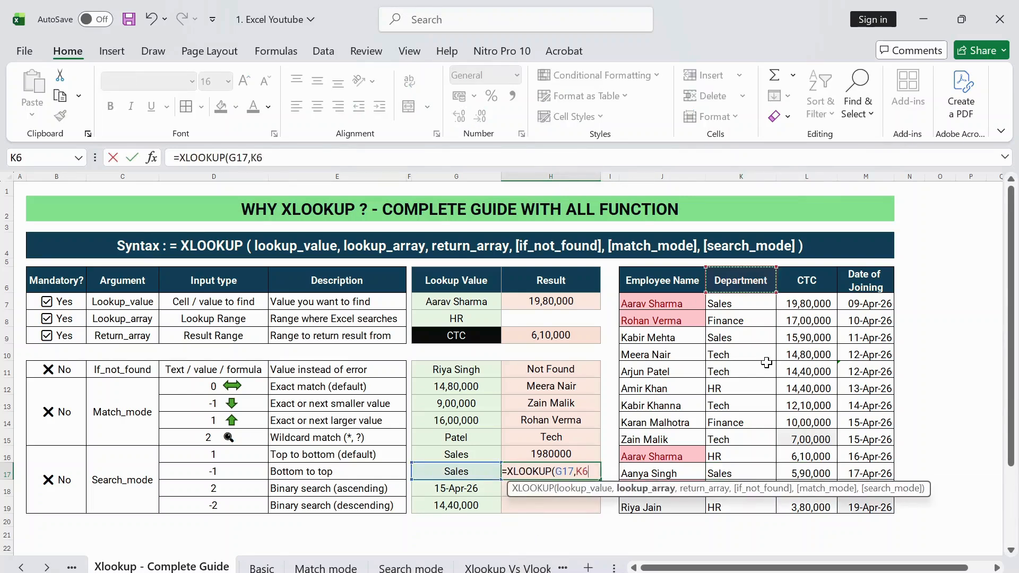
pyautogui.hotkey('ctrl', 'shift', 'Down')
pyautogui.write(',')
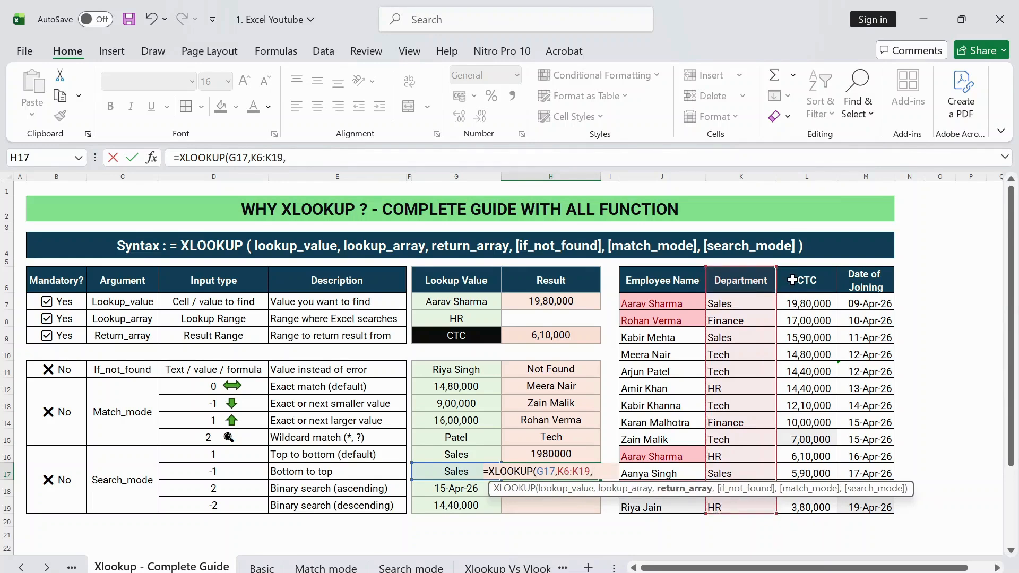
pyautogui.click(792, 280)
pyautogui.hotkey('ctrl', 'shift', 'Down')
# Step: Complete the H17 formula with if_not_found and match_mode empty and search_mode -1, and check it against K17:L17
pyautogui.write(',,')
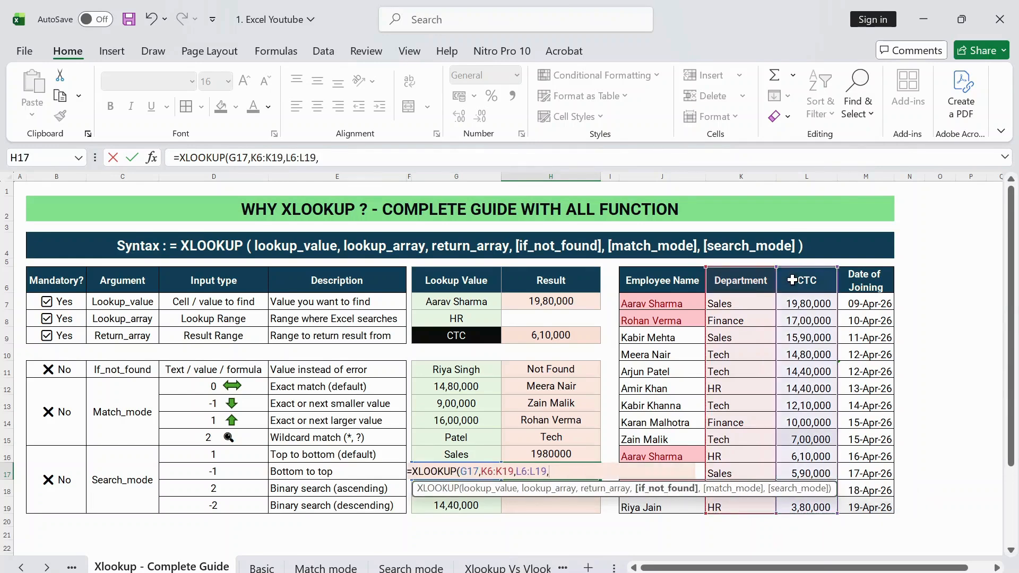
pyautogui.write(',')
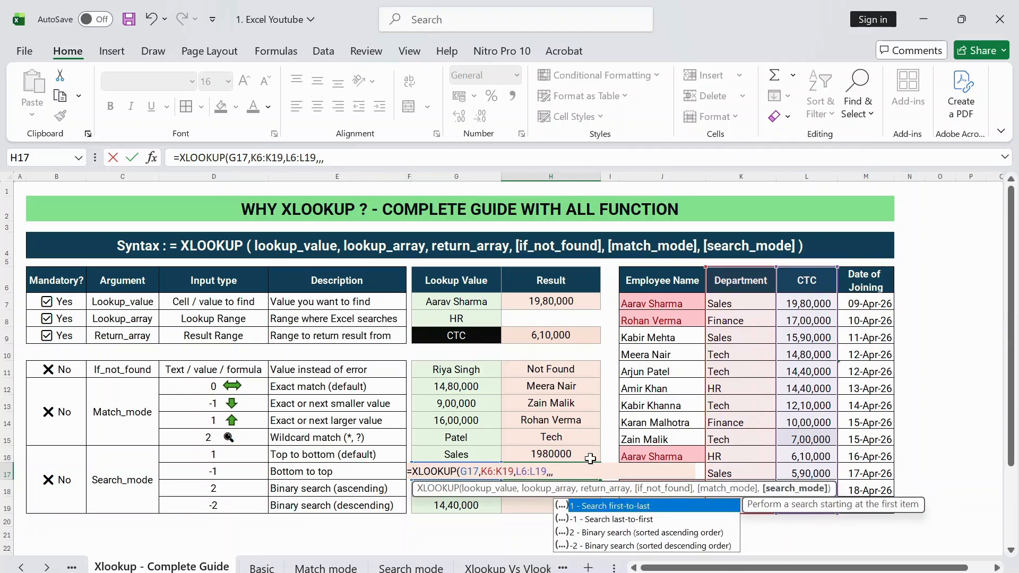
pyautogui.write('1')
pyautogui.press('Return')
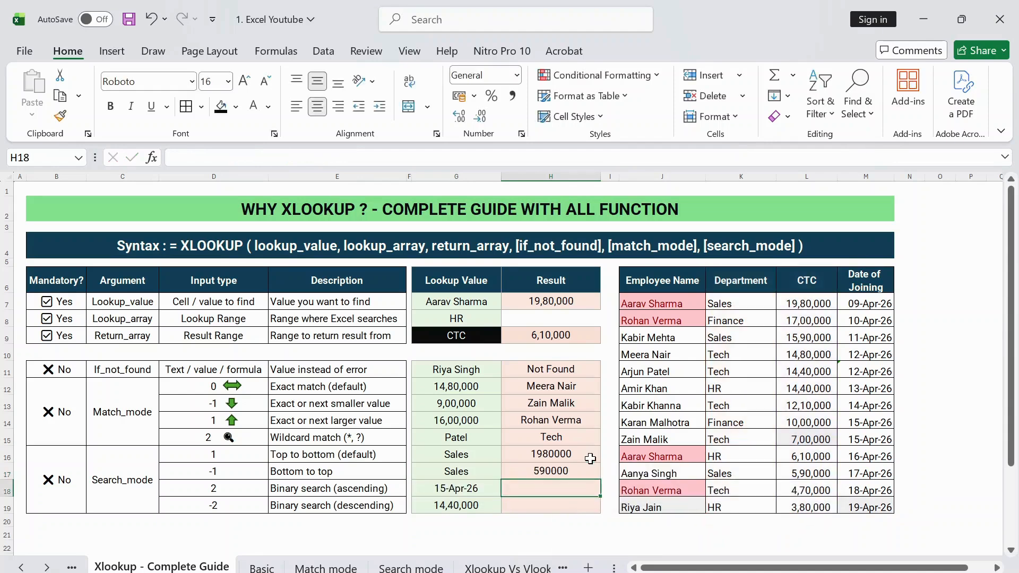
pyautogui.moveTo(750, 475); pyautogui.dragTo(806, 474)
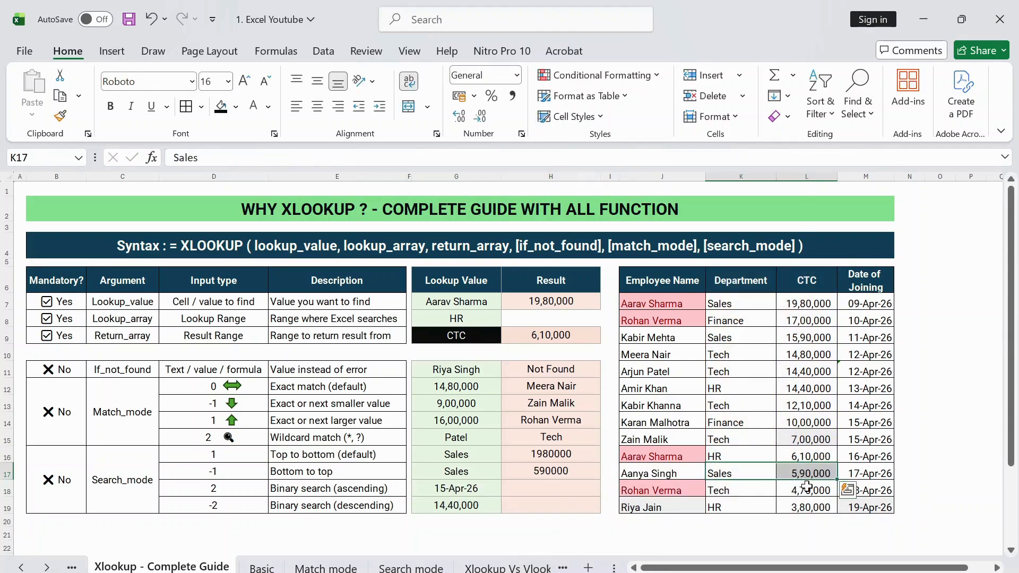
# Step: Review the ascending binary search entry in E18 and start an XLOOKUP formula in H18 with lookup value G18
pyautogui.click(548, 484)
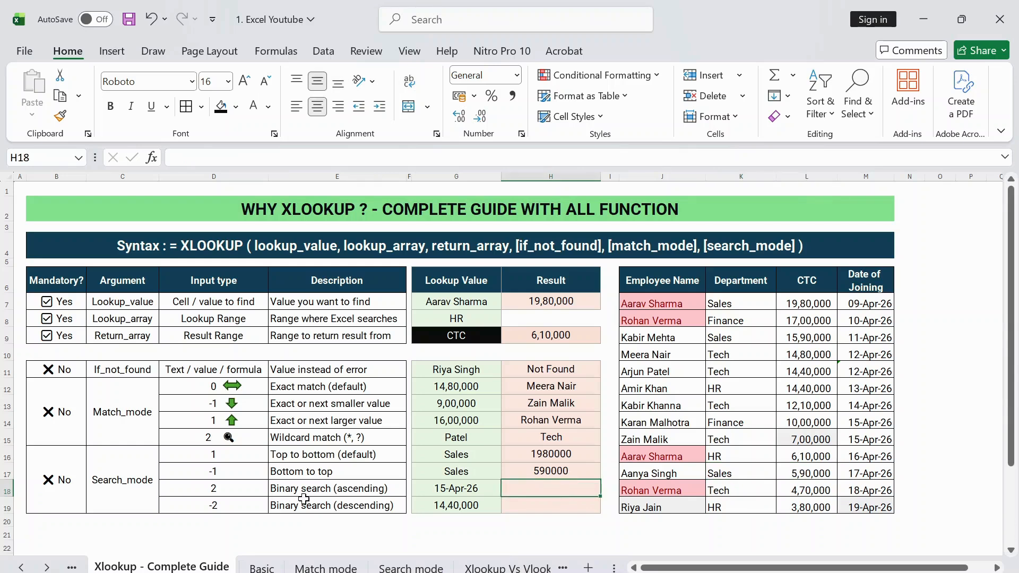
pyautogui.click(359, 491)
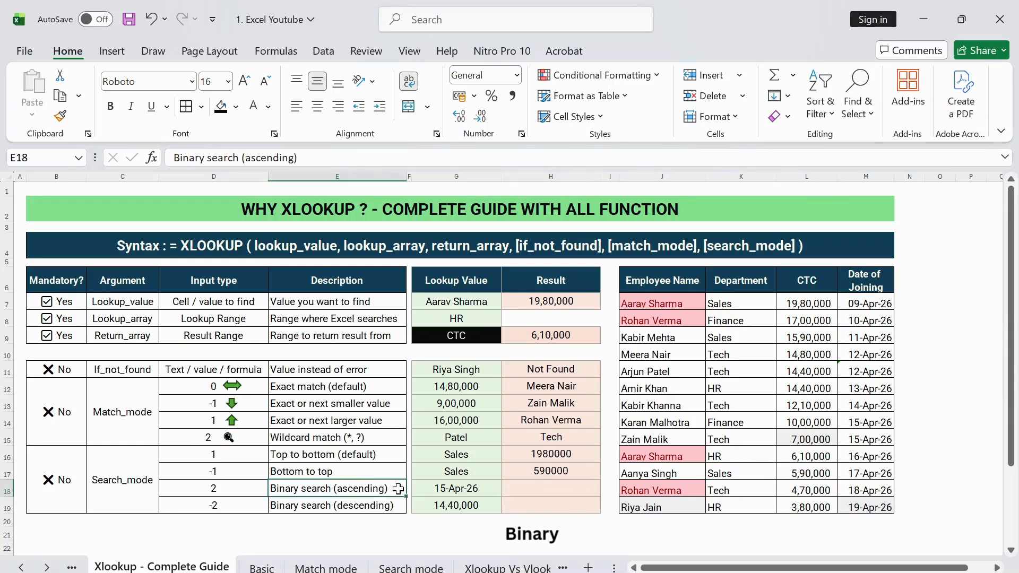
pyautogui.click(546, 488)
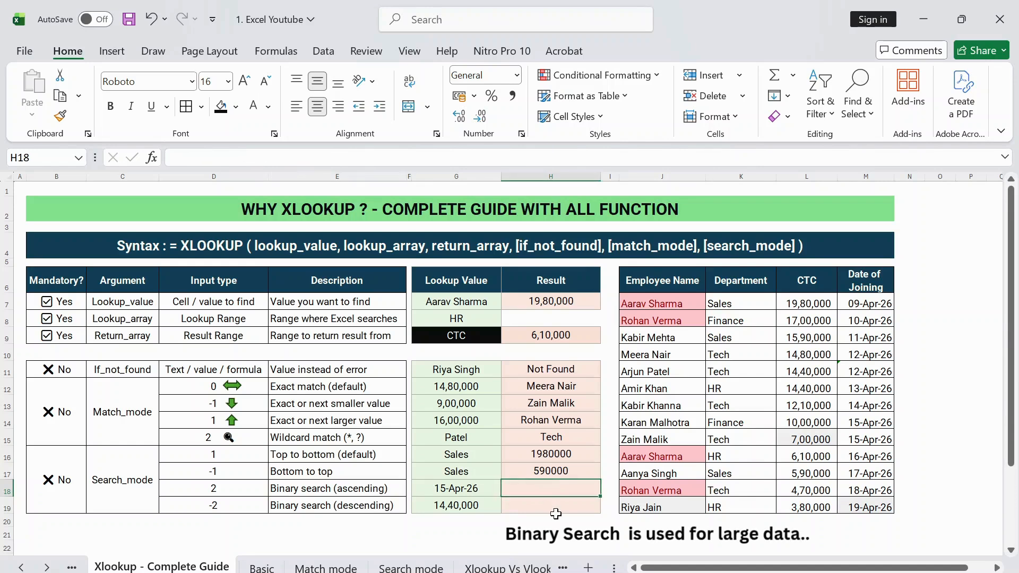
pyautogui.write('=xl')
pyautogui.press('Tab')
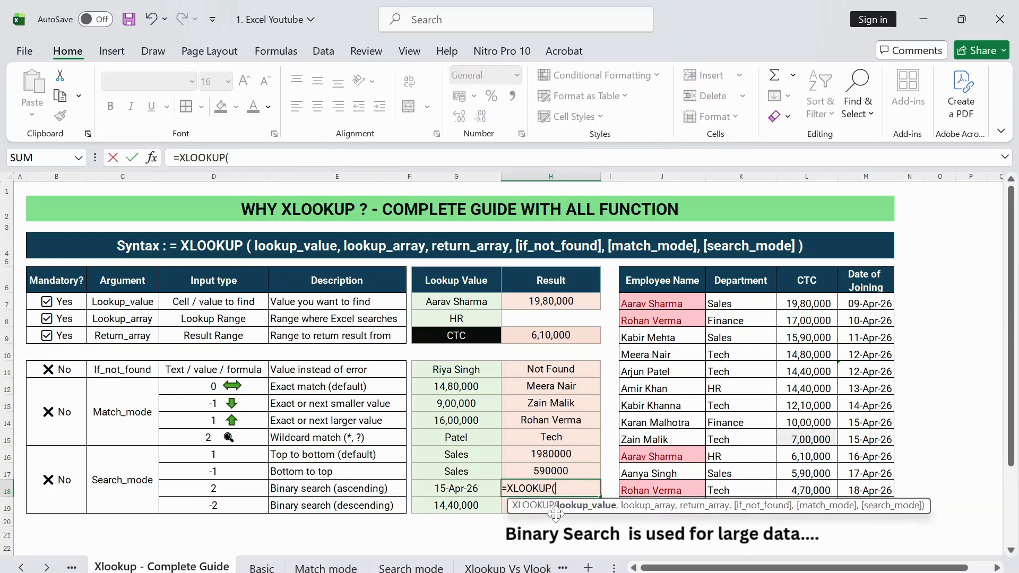
pyautogui.click(490, 491)
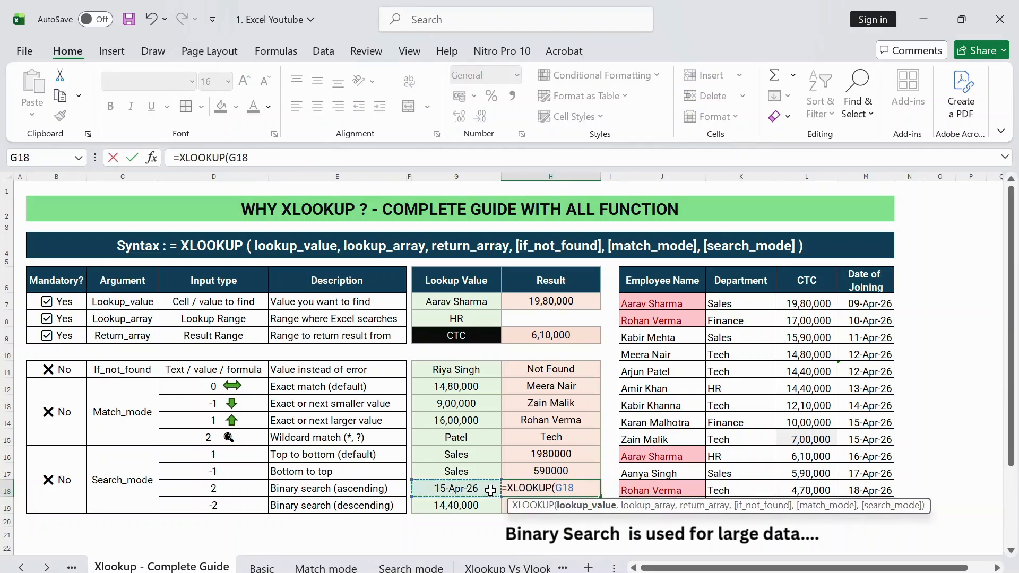
pyautogui.write(',')
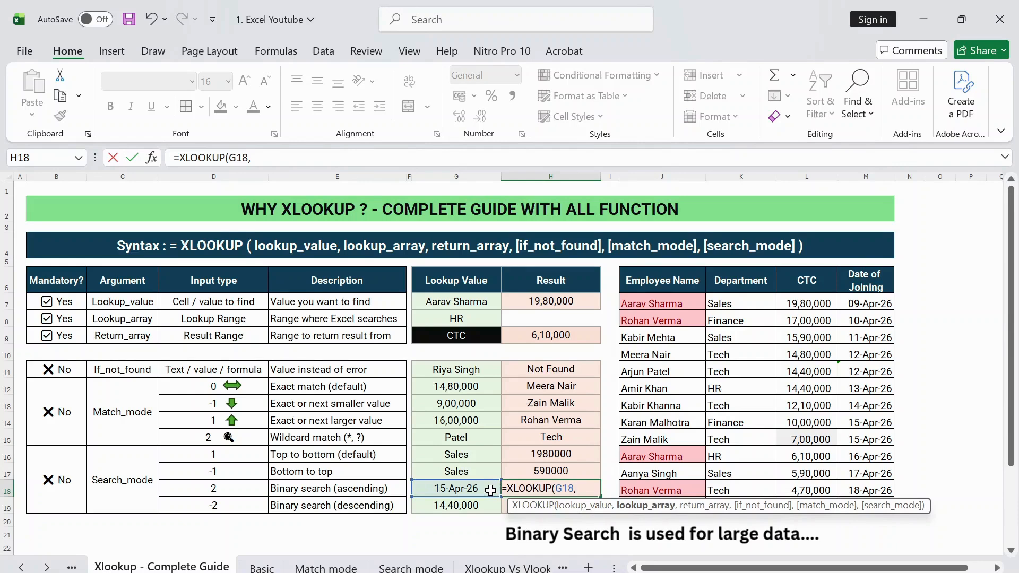
# Step: Set the H18 formula's lookup array to M6:M19 and its return array to J6:J19
pyautogui.click(855, 280)
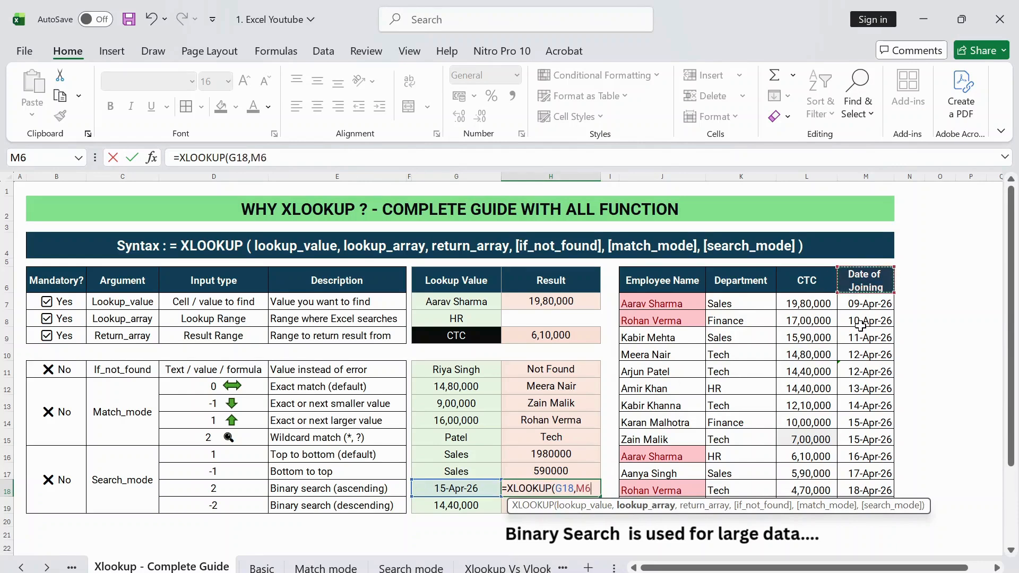
pyautogui.hotkey('ctrl', 'shift', 'Down')
pyautogui.write(',')
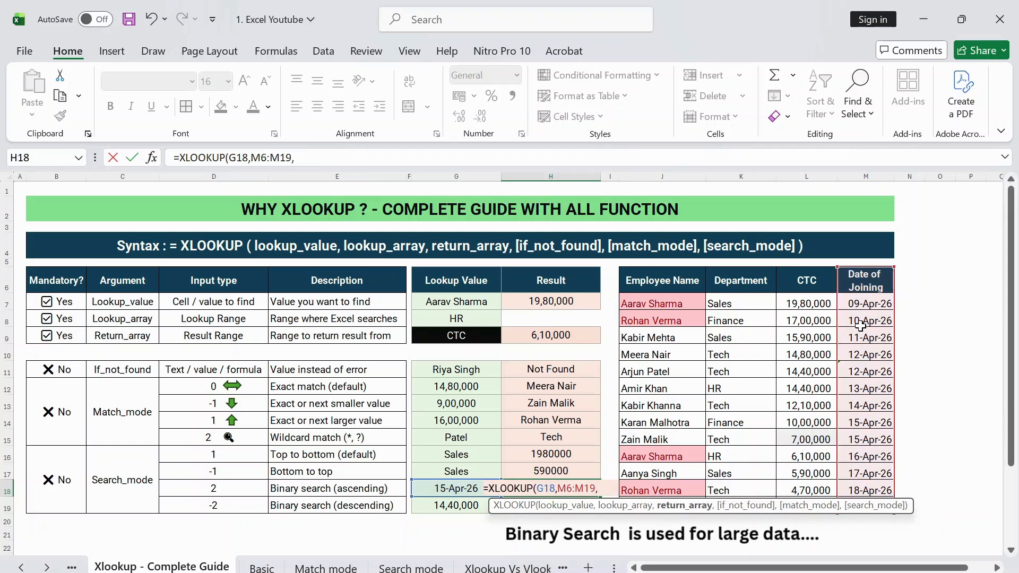
pyautogui.click(677, 285)
pyautogui.hotkey('ctrl', 'shift', 'Down')
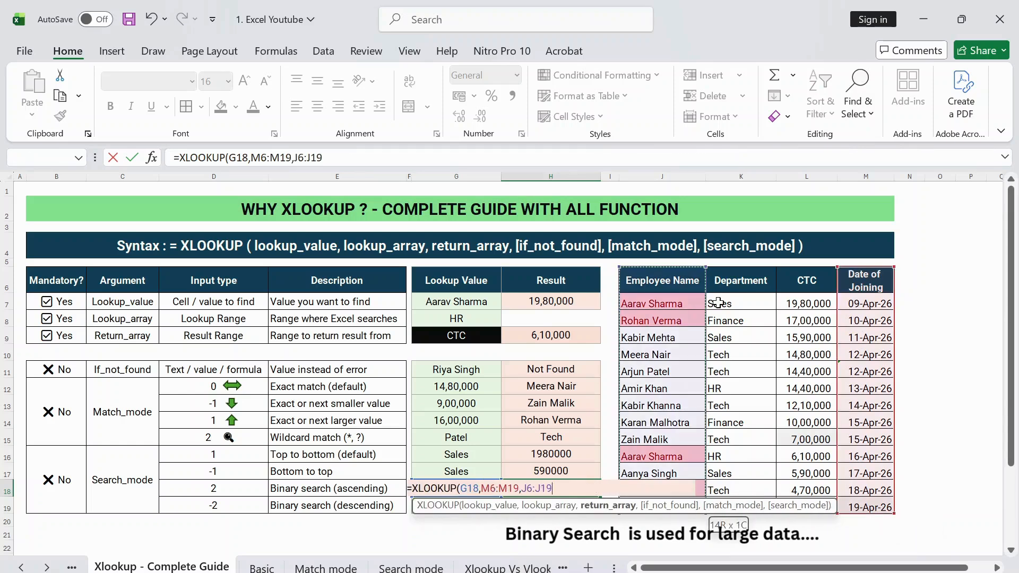
# Step: Complete the H18 formula with if_not_found and match_mode empty and search_mode 2
pyautogui.write(',,,')
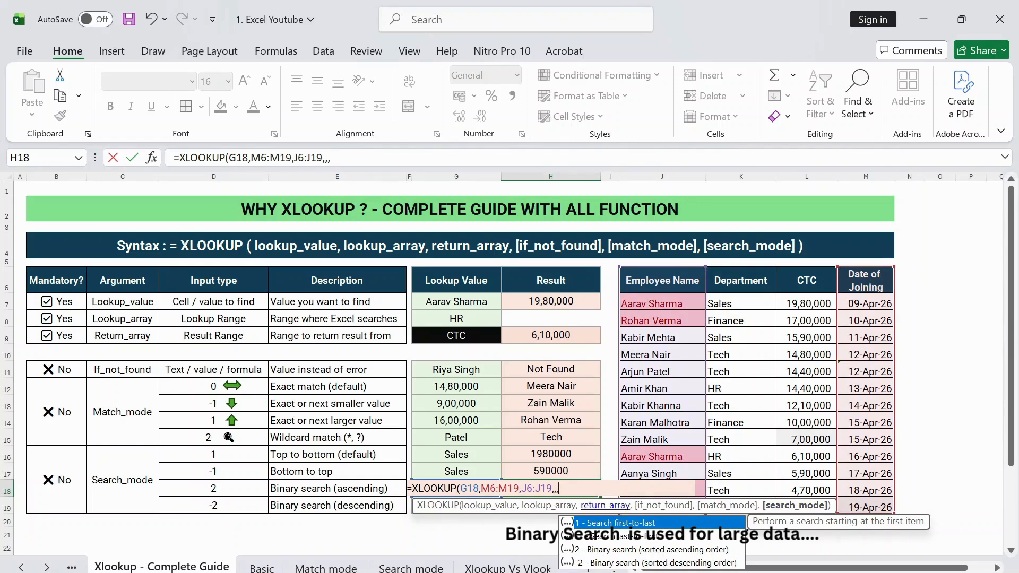
pyautogui.write('2')
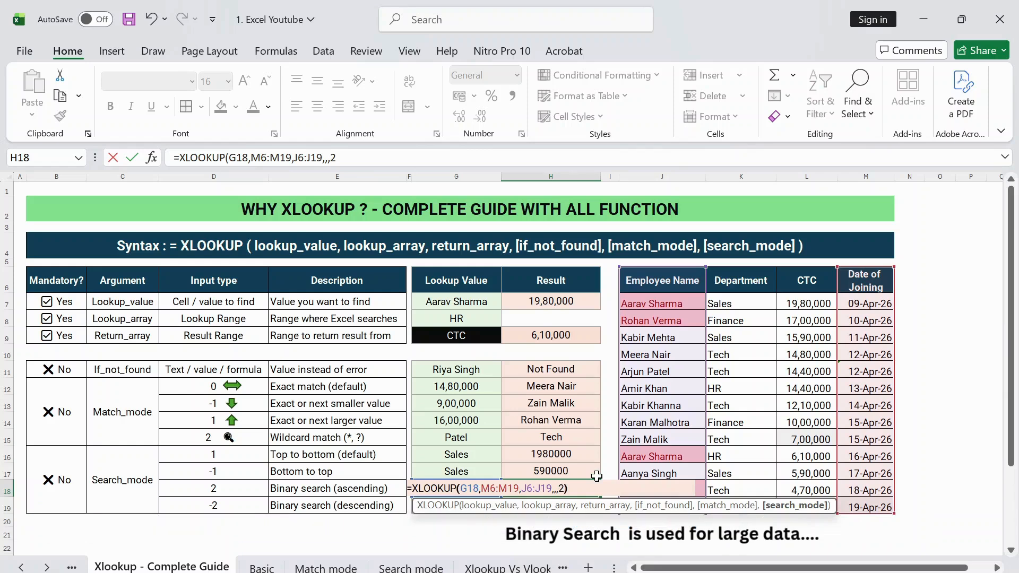
pyautogui.write(')')
pyautogui.press('Return')
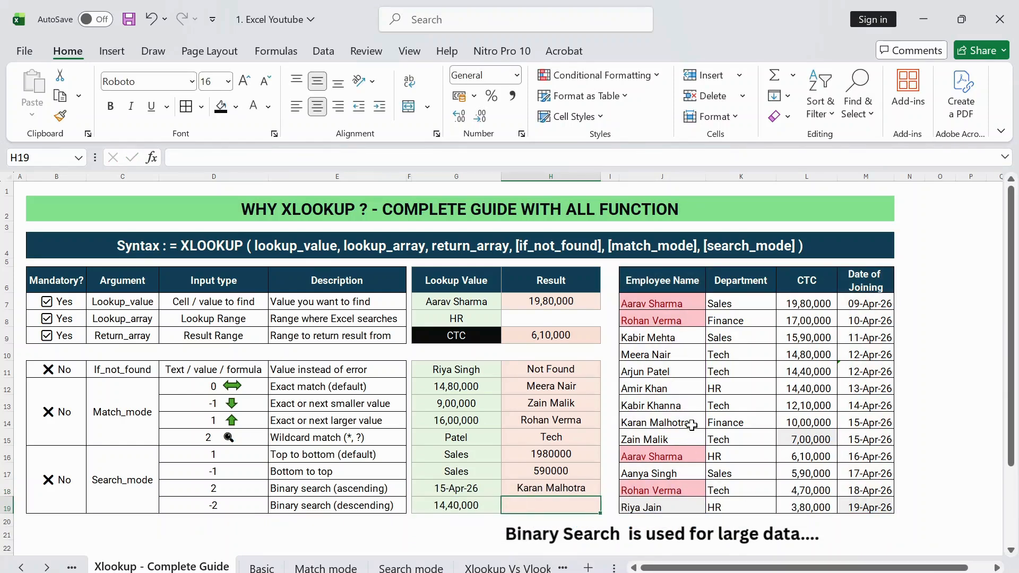
# Step: Compare the H18 result with the ascending Date of Joining entries from M14 downward
pyautogui.click(845, 418)
pyautogui.hotkey('shift', 'Down')
pyautogui.hotkey('shift', 'Down')
pyautogui.hotkey('shift', 'Down')
pyautogui.hotkey('shift', 'Down')
pyautogui.hotkey('shift', 'Down')
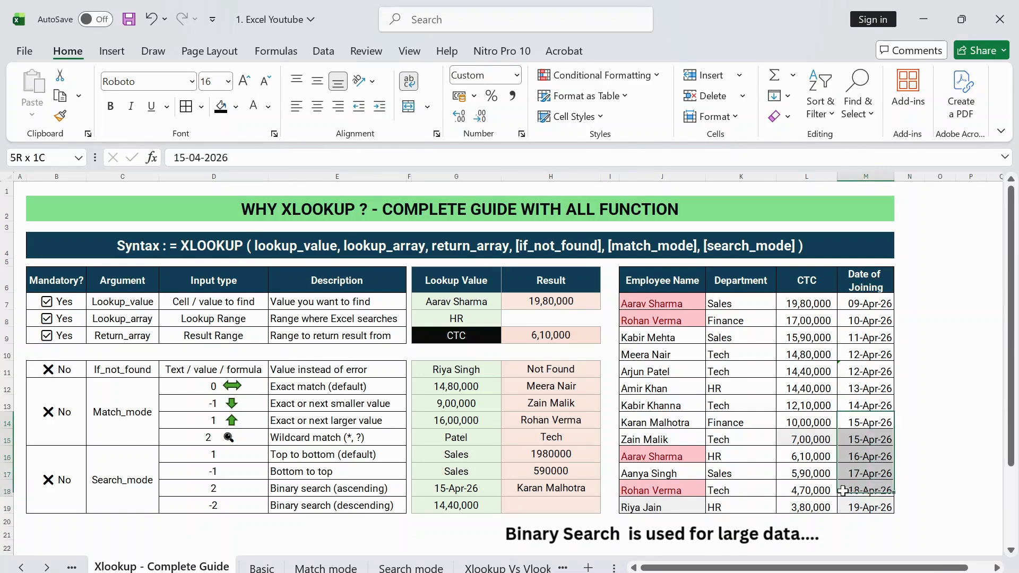
pyautogui.click(594, 492)
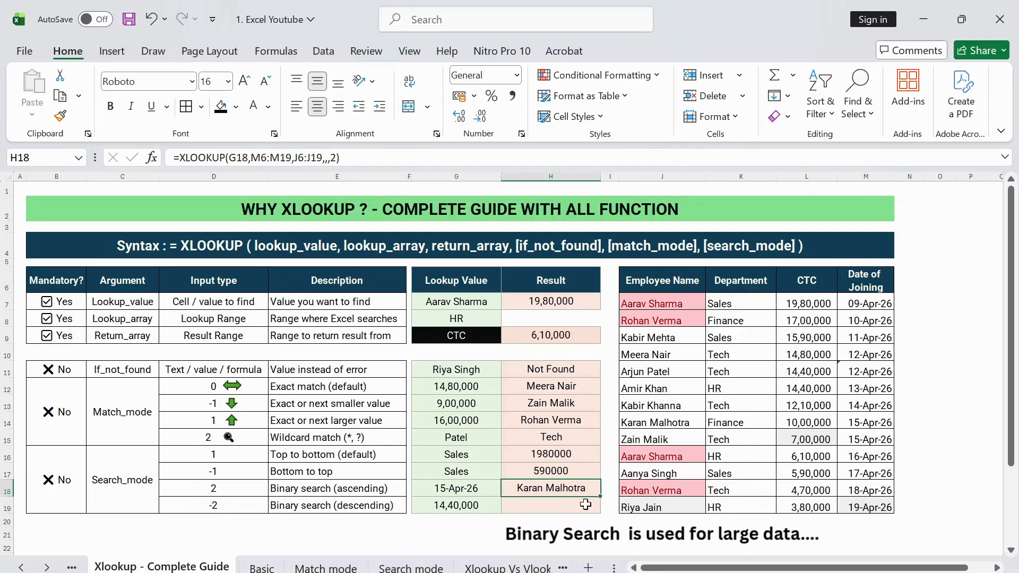
# Step: Start an XLOOKUP formula in H19 with G19 as the lookup value
pyautogui.click(480, 510)
pyautogui.click(575, 502)
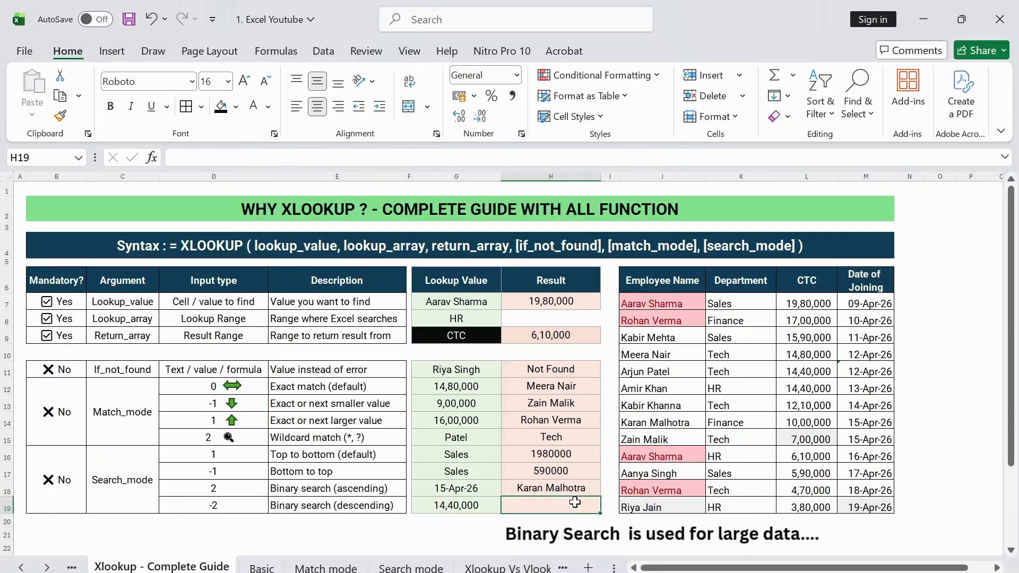
pyautogui.write('=xl')
pyautogui.press('Tab')
pyautogui.click(478, 509)
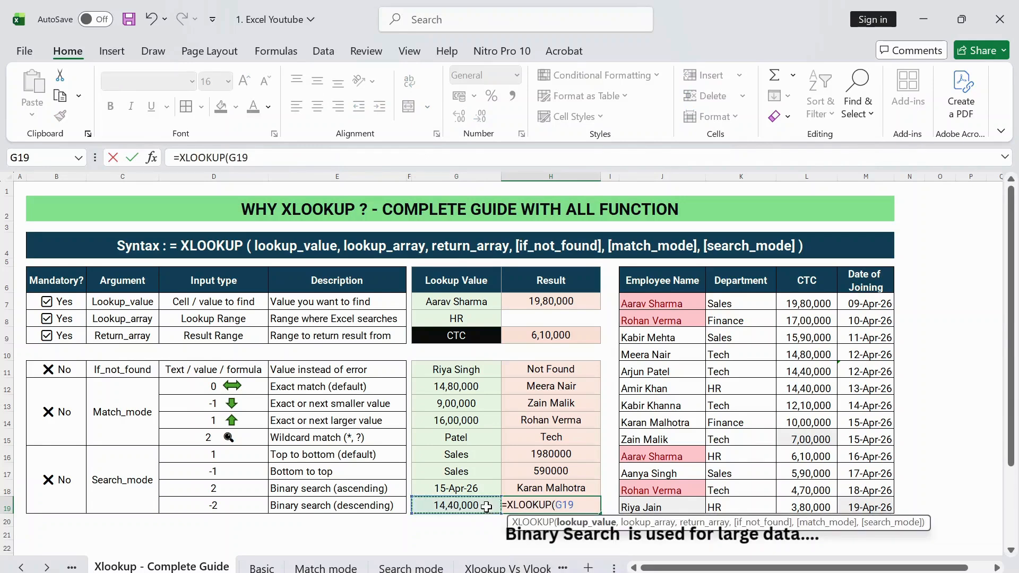
pyautogui.write(',')
# Step: Set the H19 formula's lookup array to L6:L19 and its return array to J6:J19
pyautogui.click(786, 283)
pyautogui.hotkey('ctrl', 'shift', 'Down')
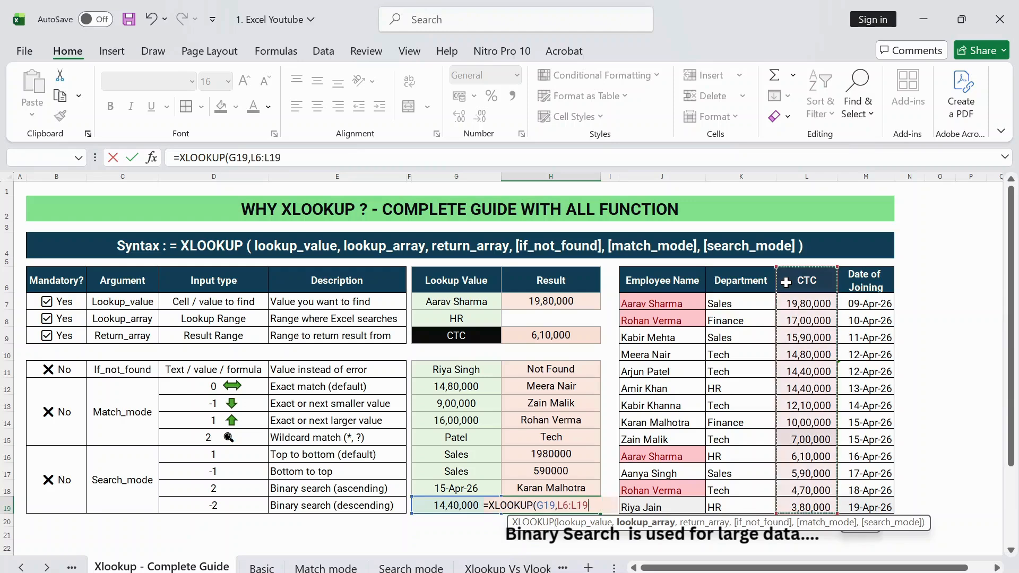
pyautogui.write(',')
pyautogui.click(685, 277)
pyautogui.hotkey('ctrl', 'shift', 'Down')
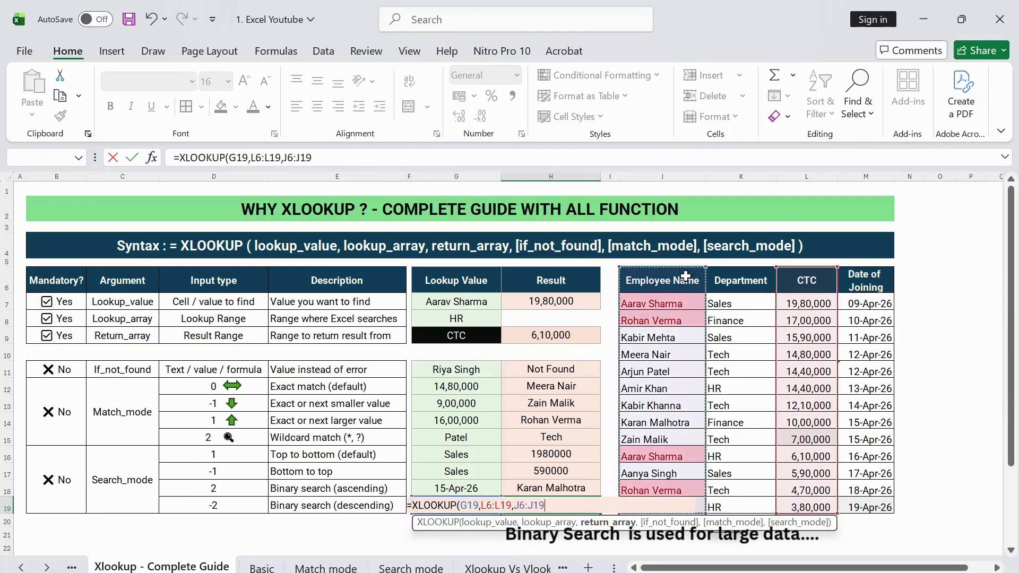
# Step: Complete the H19 formula with if_not_found and match_mode empty and D19 as search_mode, and check it against J12:L12
pyautogui.write(',,,')
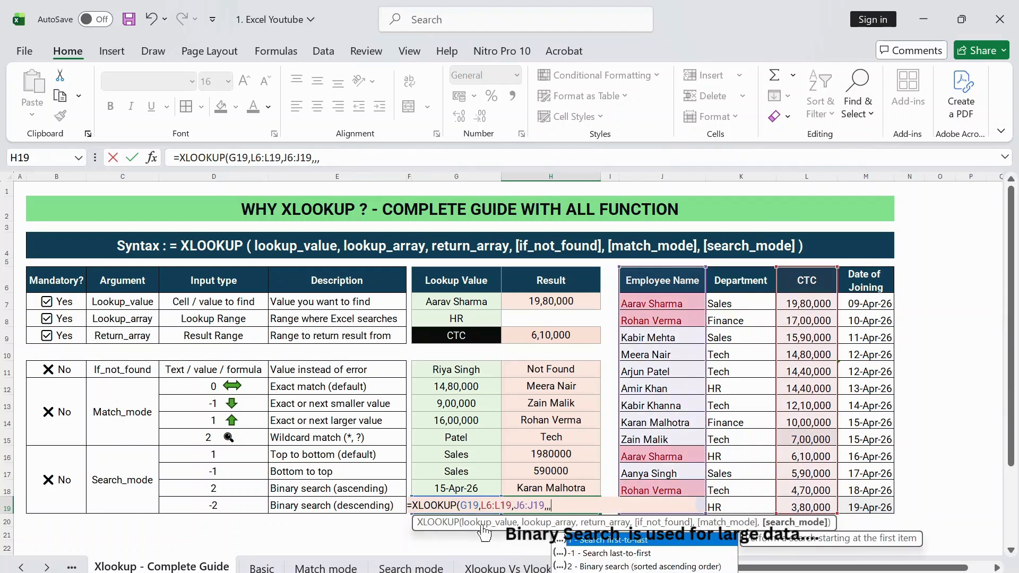
pyautogui.click(244, 508)
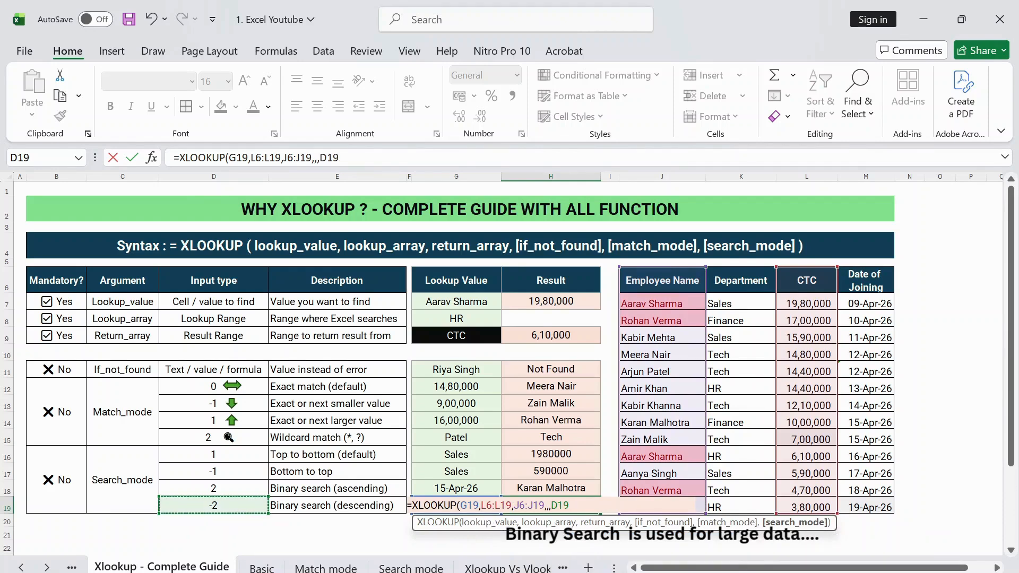
pyautogui.write(')')
pyautogui.press('Return')
pyautogui.press('Up')
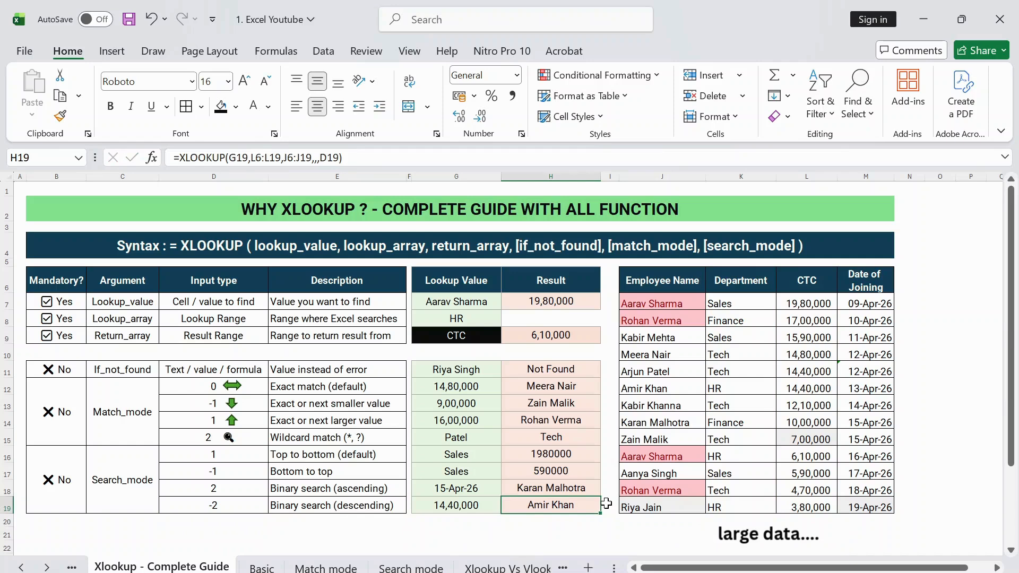
pyautogui.moveTo(650, 389); pyautogui.dragTo(807, 388)
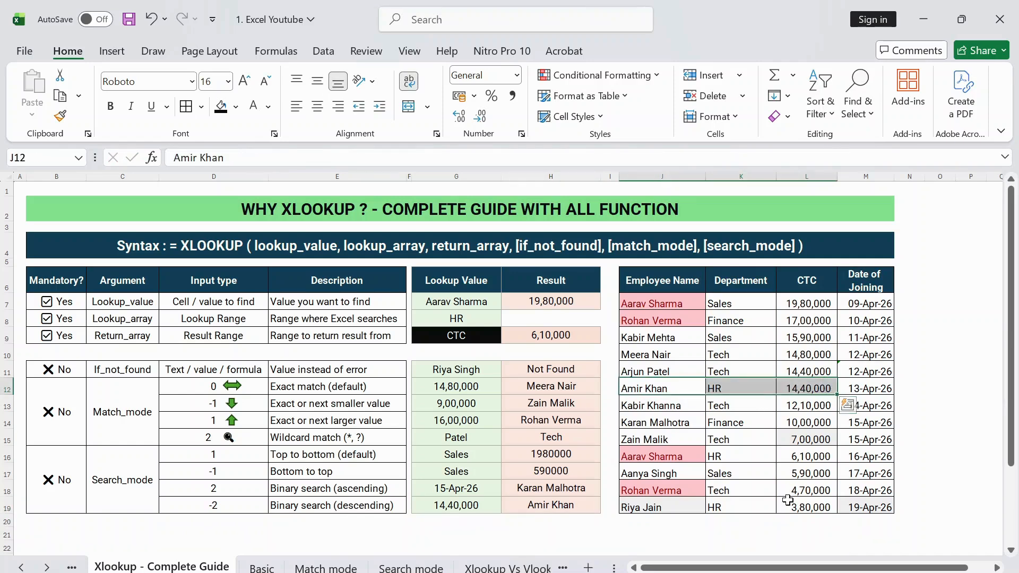
# Step: Review the two-criteria formula in H9 and replace the entry in G9 with Department
pyautogui.click(534, 340)
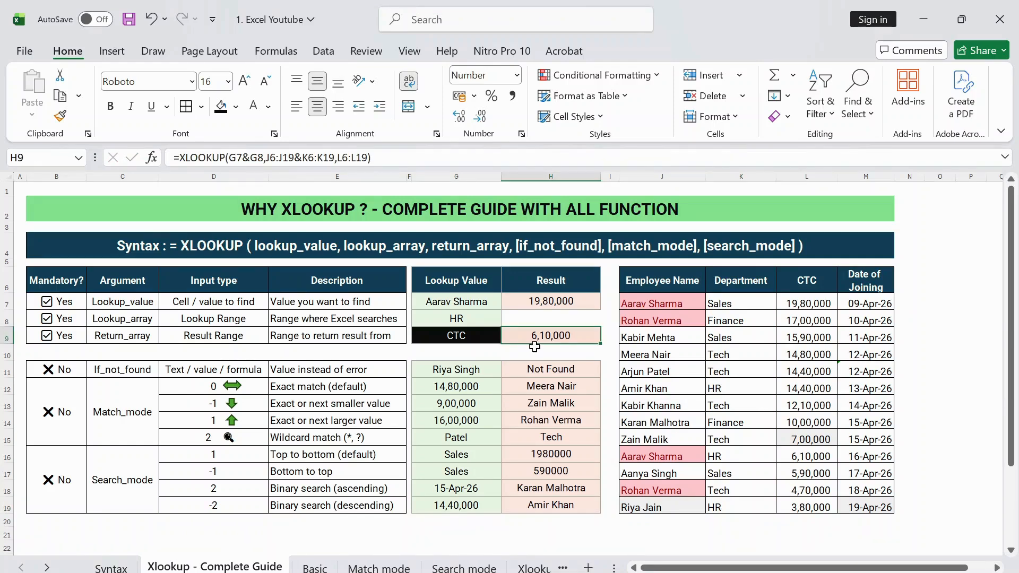
pyautogui.click(475, 340)
pyautogui.write('DEpa')
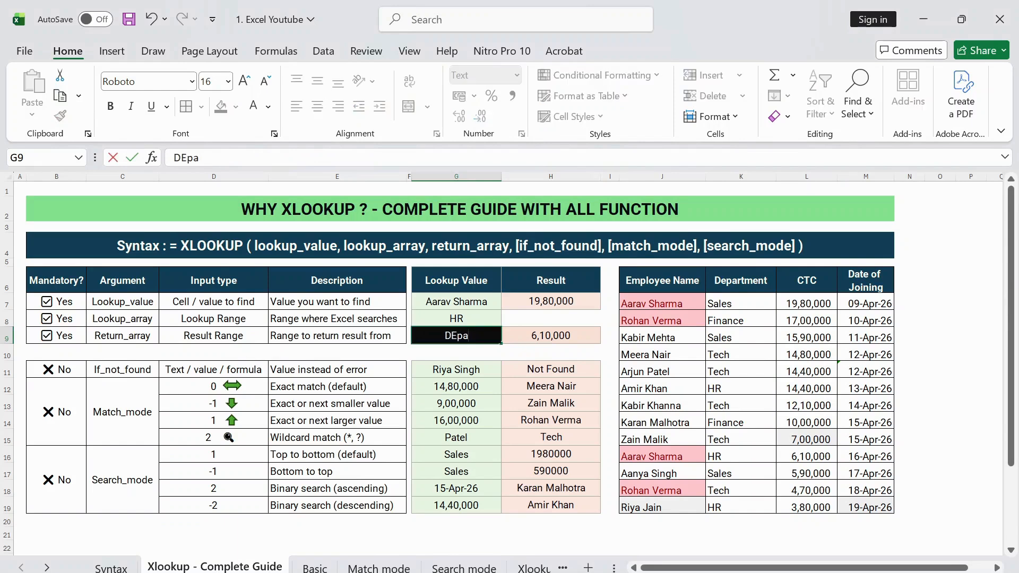
pyautogui.write('rtment')
pyautogui.press('Return')
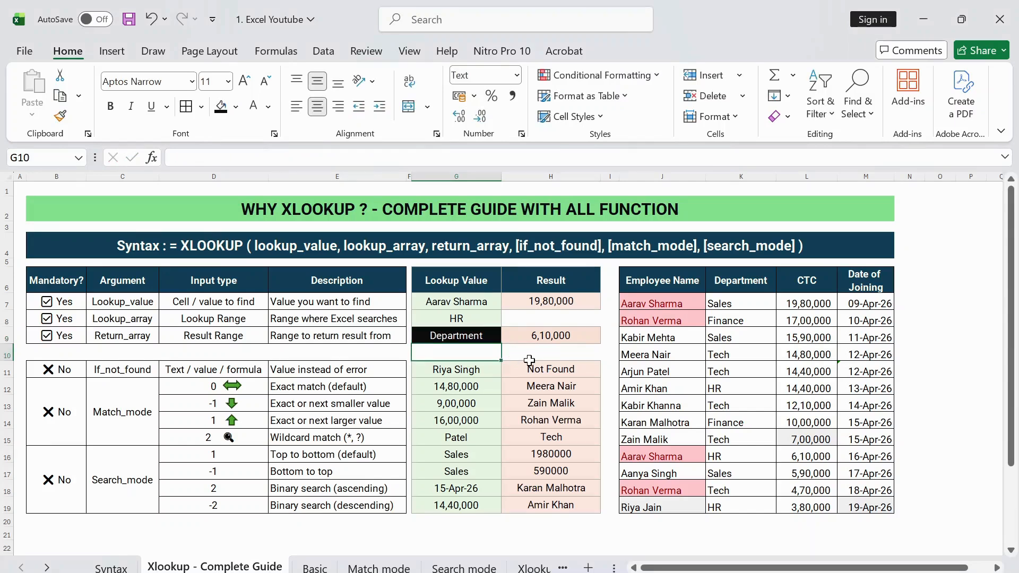
# Step: Replace the formula in H9 with a new XLOOKUP that uses G9 as the lookup value
pyautogui.press('Up')
pyautogui.press('Right')
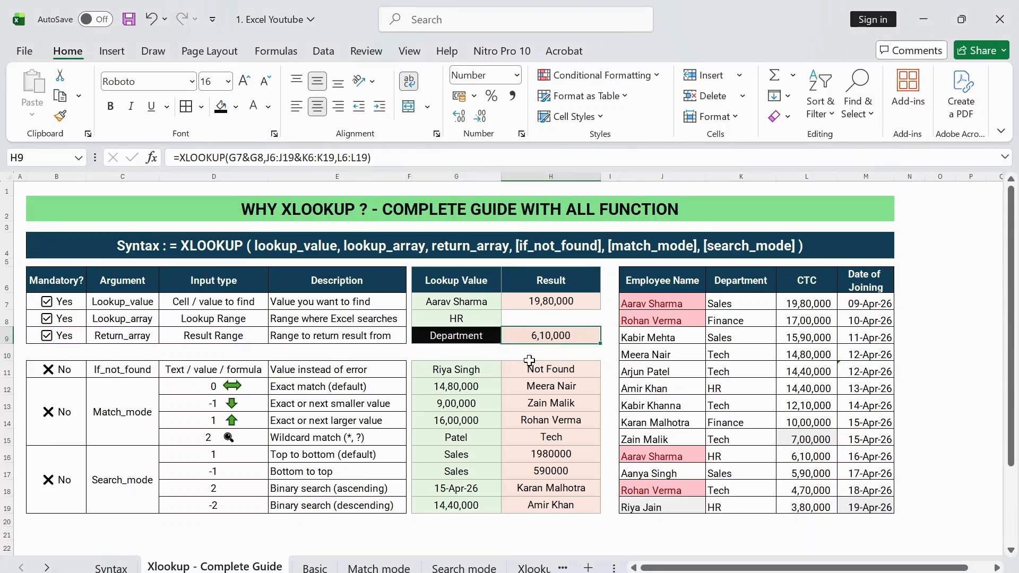
pyautogui.write('=xl')
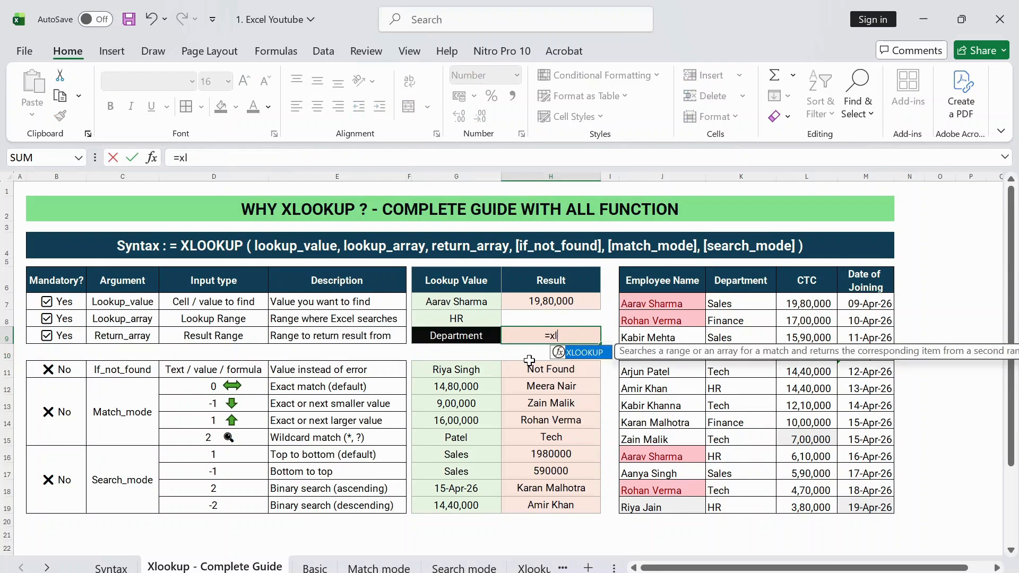
pyautogui.press('Tab')
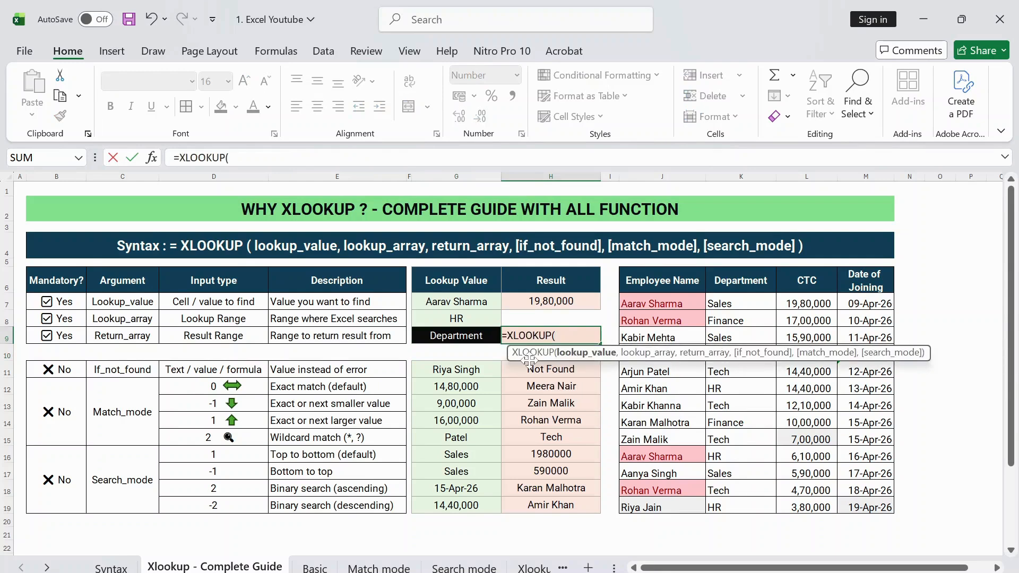
pyautogui.click(428, 337)
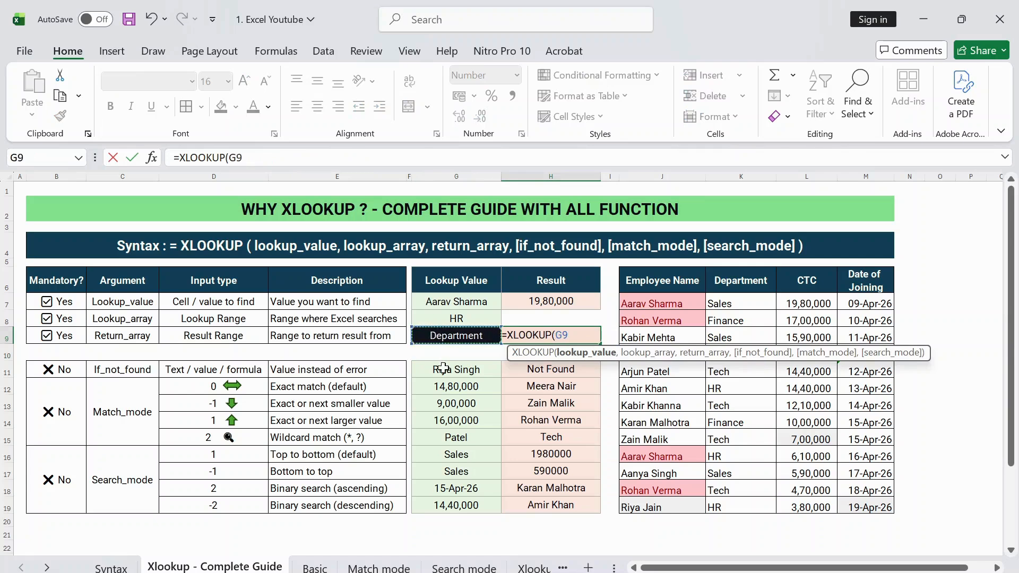
pyautogui.write(',')
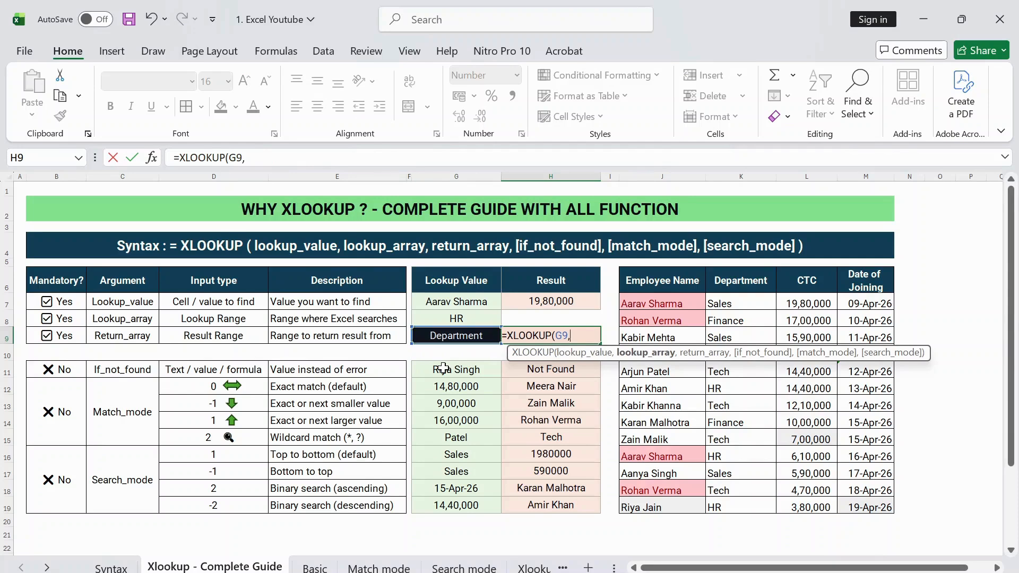
# Step: Set the H9 formula's lookup array to the employee table's header row as the absolute range $J$6:$M$6
pyautogui.click(670, 279)
pyautogui.hotkey('ctrl', 'shift', 'Right')
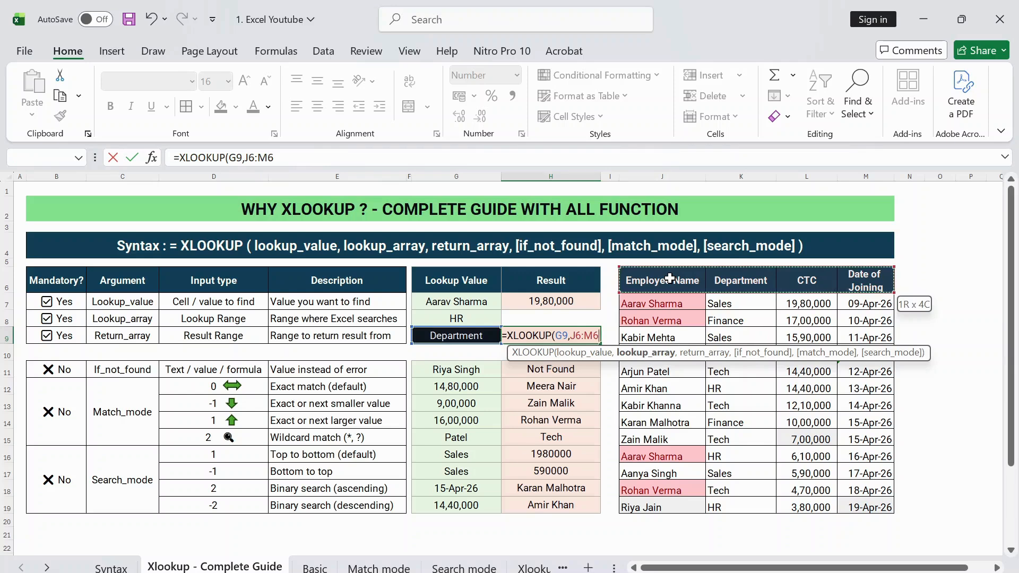
pyautogui.press('F4')
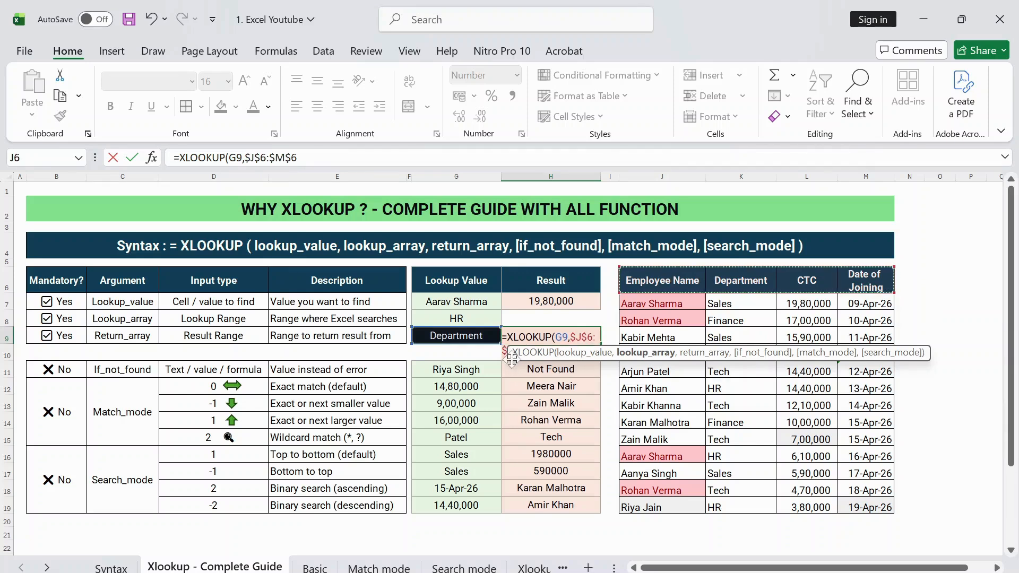
pyautogui.write(',')
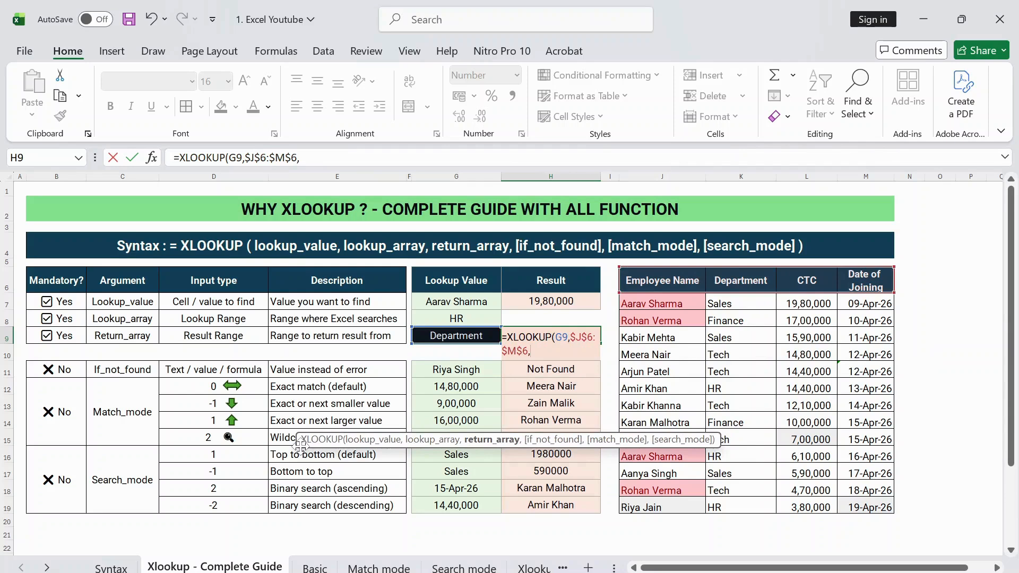
# Step: Complete the H9 formula with row 12 of the employee table, $J$12:$M$12, as the absolute return array
pyautogui.click(662, 386)
pyautogui.hotkey('ctrl', 'shift', 'Right')
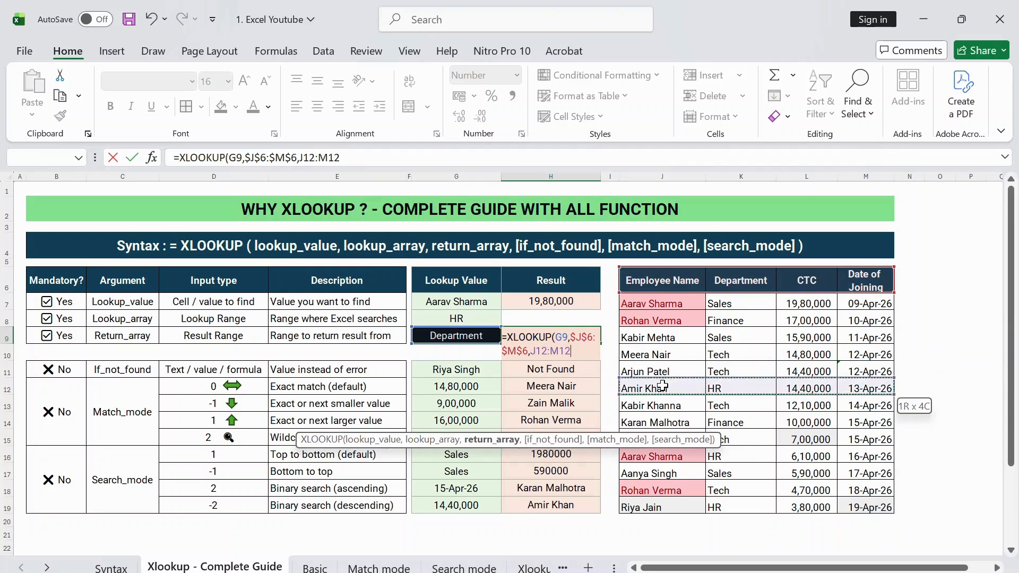
pyautogui.press('F4')
pyautogui.write(')')
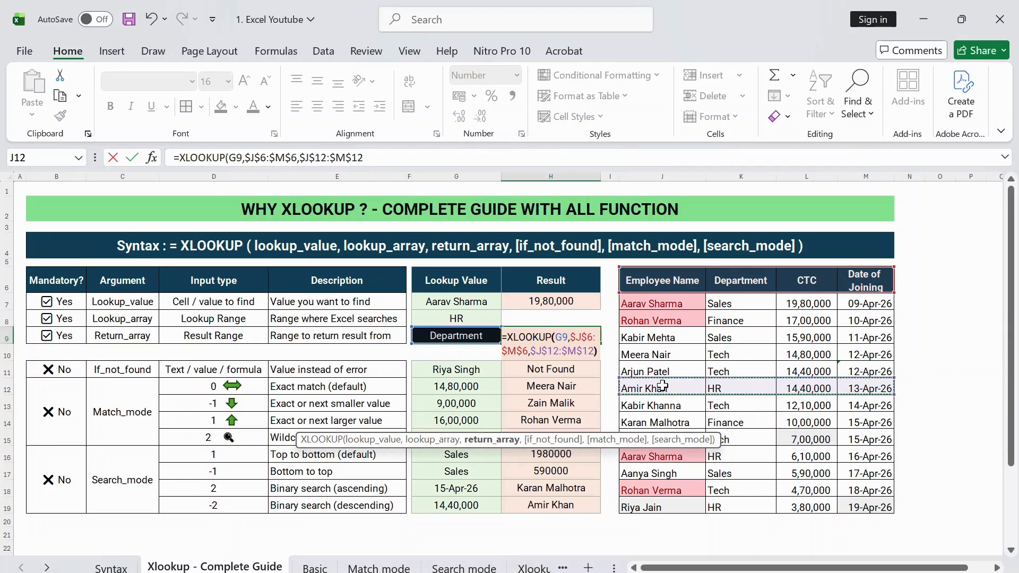
pyautogui.press('Return')
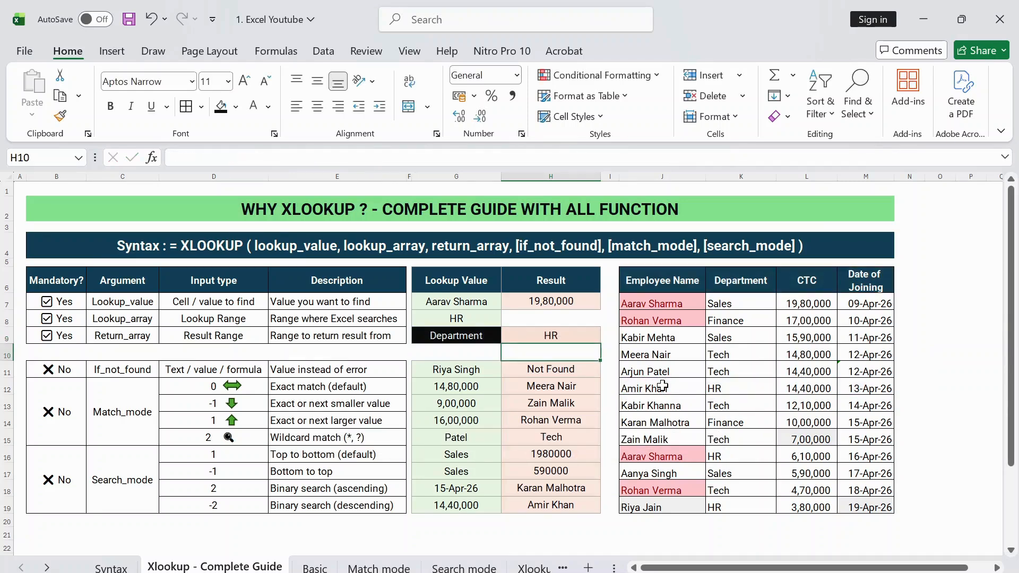
pyautogui.press('Up')
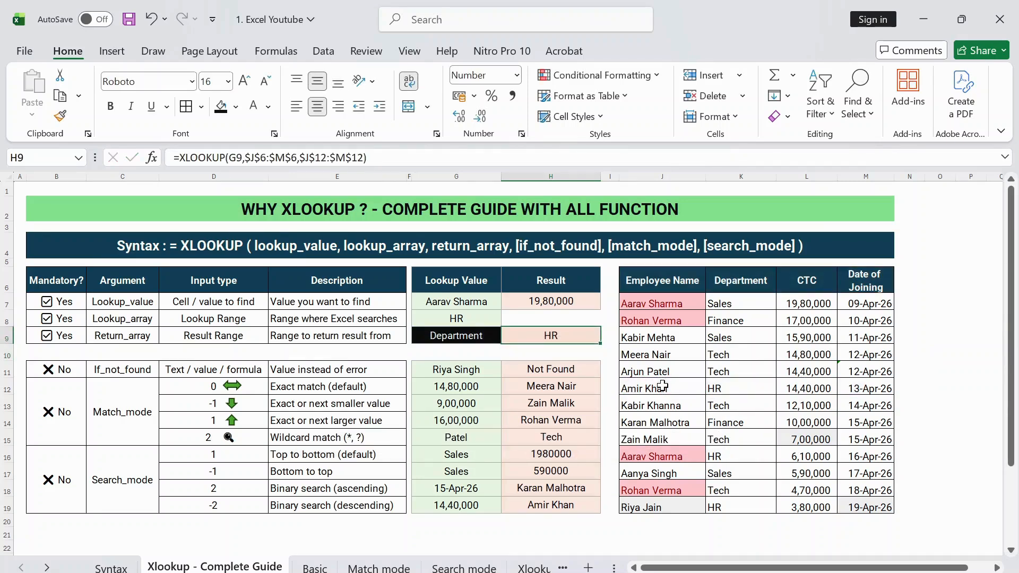